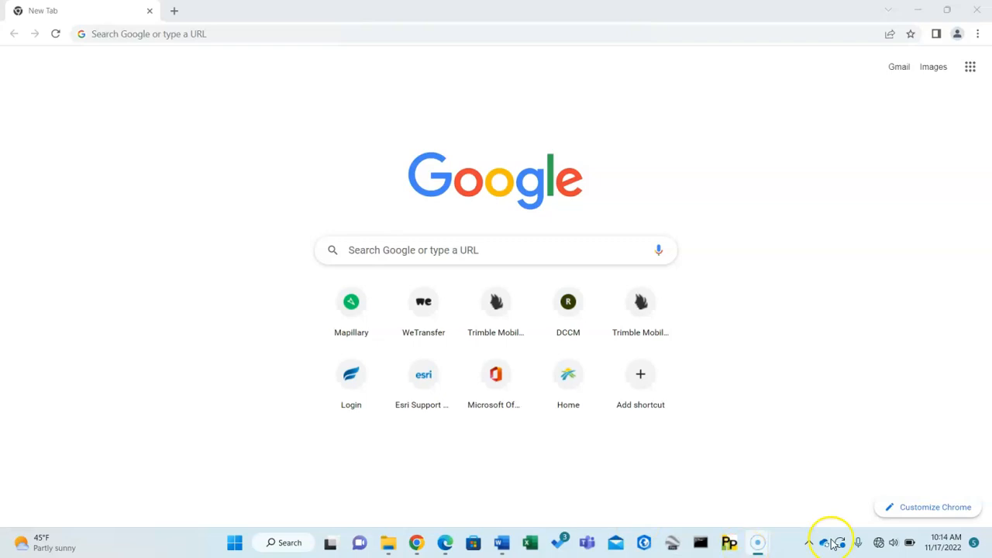
# Check the computer's Wi-Fi connection to the Trimble MX9, and open tmi.mx9.net in the browser.
pyautogui.click(879, 545)
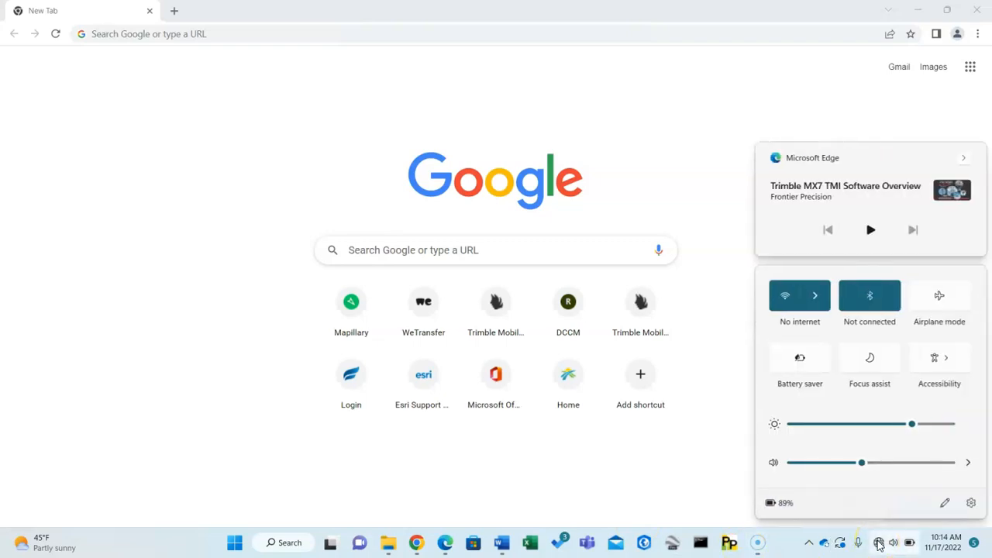
pyautogui.click(813, 297)
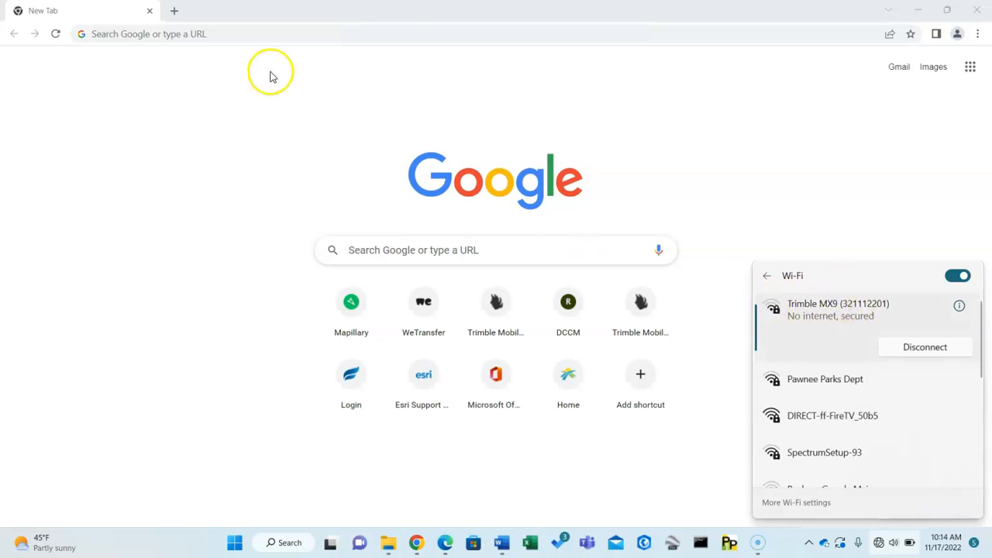
pyautogui.click(191, 34)
pyautogui.write('t')
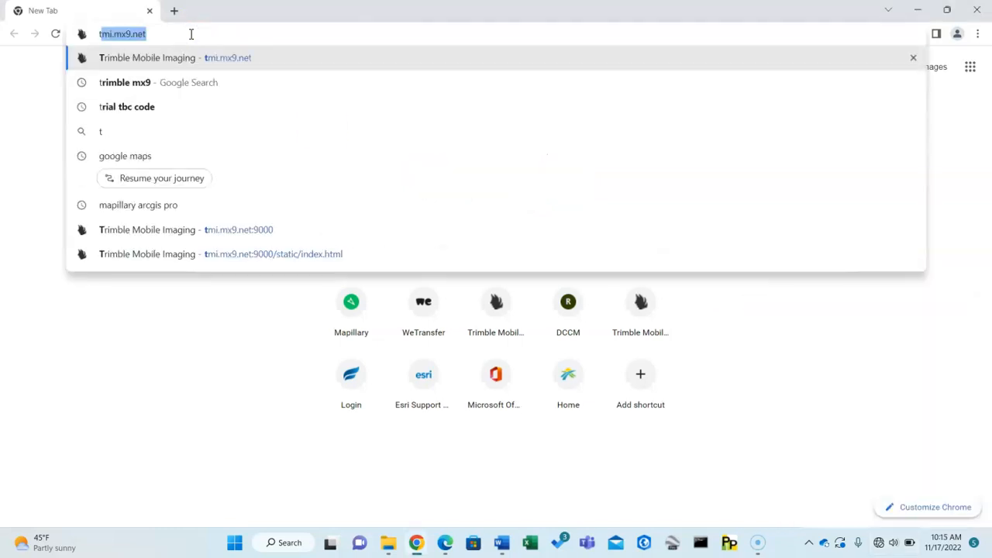
pyautogui.write('mi')
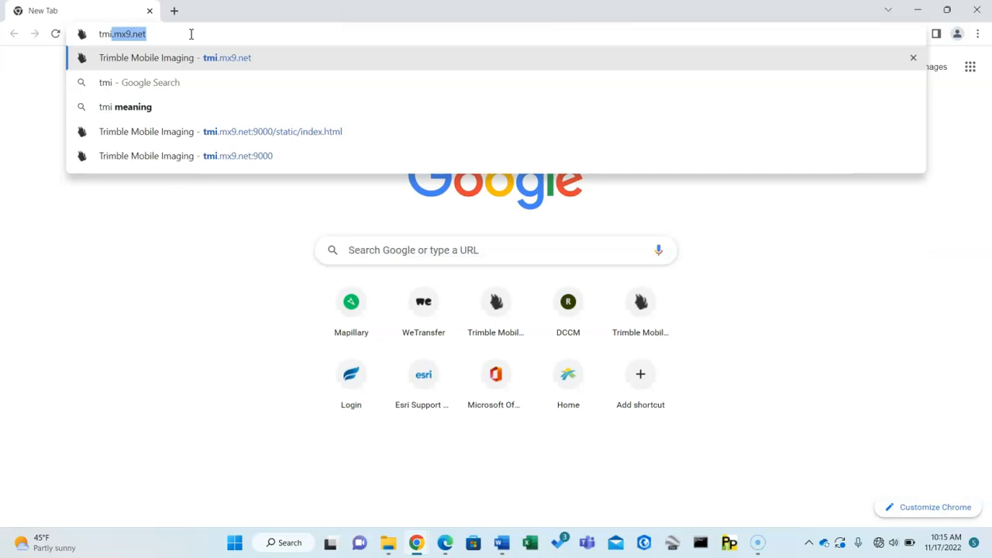
pyautogui.press('Return')
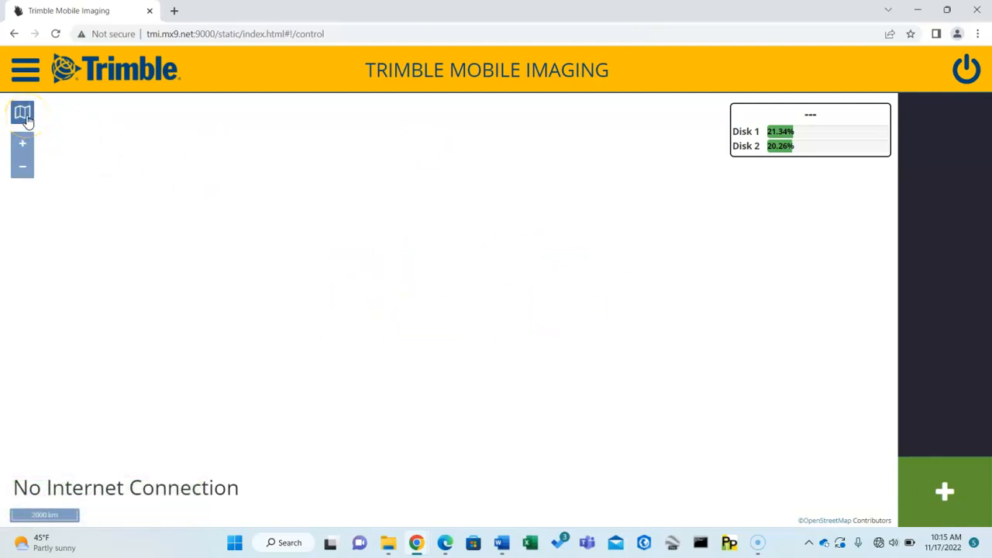
# Examine the map layer groups Background Map, Mission Coverage and Custom Layers, and close the layer list.
pyautogui.click(24, 114)
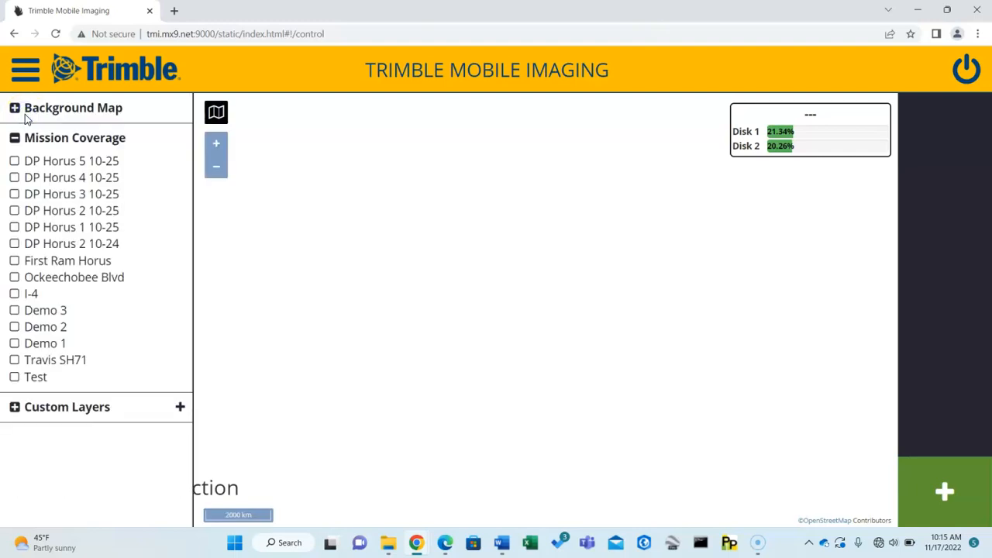
pyautogui.click(16, 111)
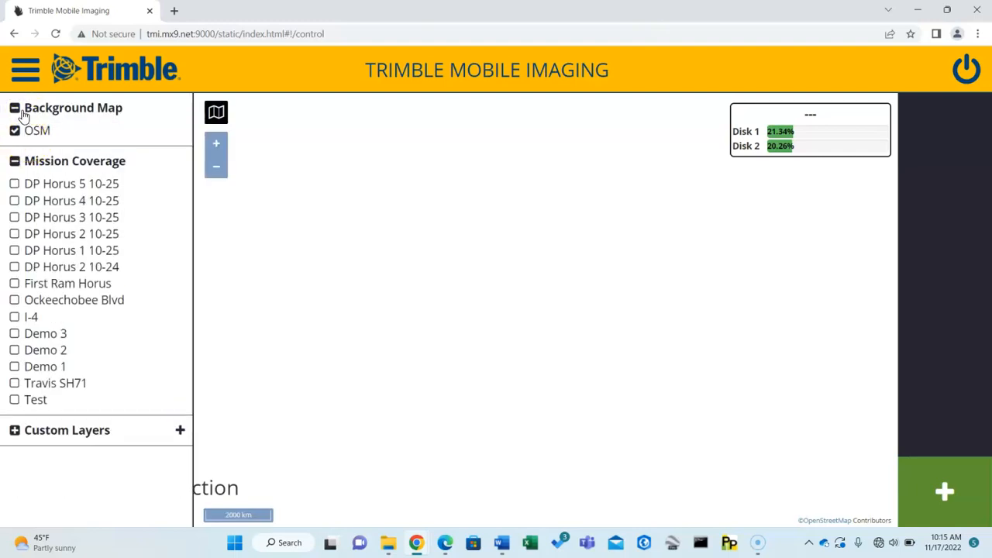
pyautogui.click(15, 109)
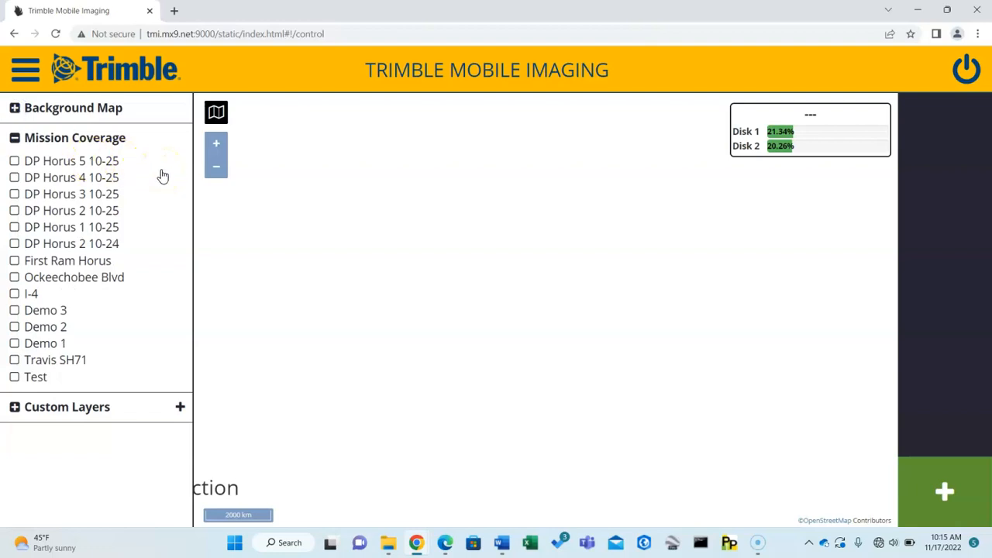
pyautogui.click(14, 139)
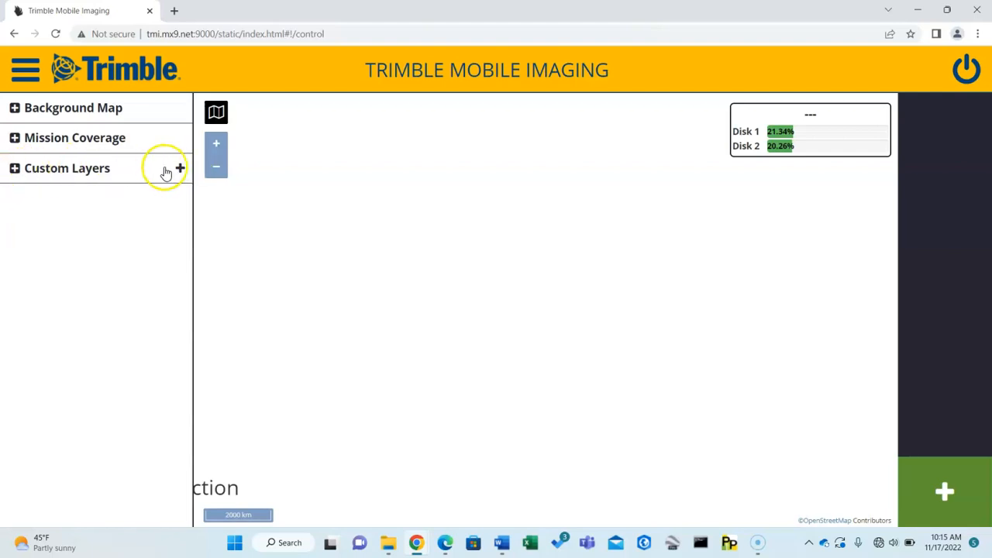
pyautogui.click(15, 169)
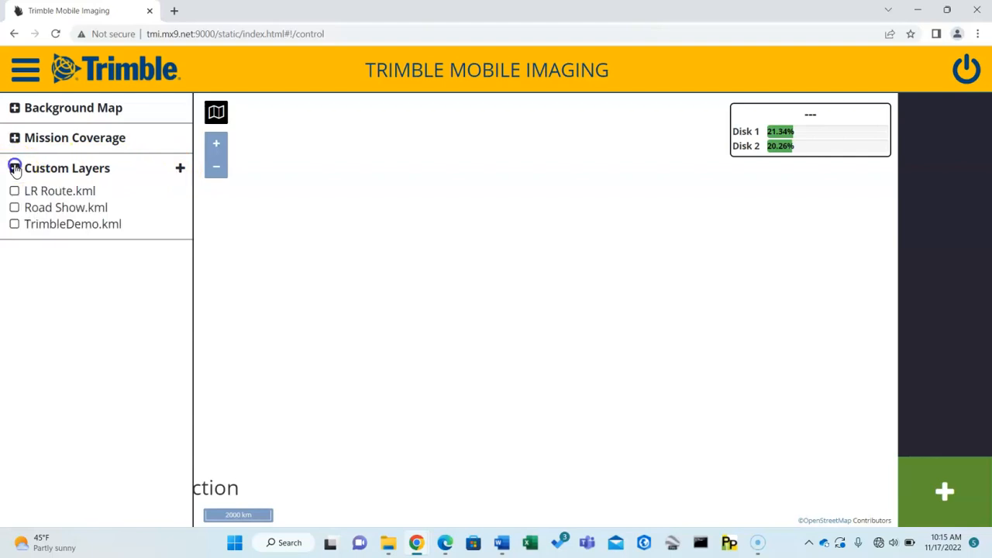
pyautogui.click(15, 168)
pyautogui.click(215, 115)
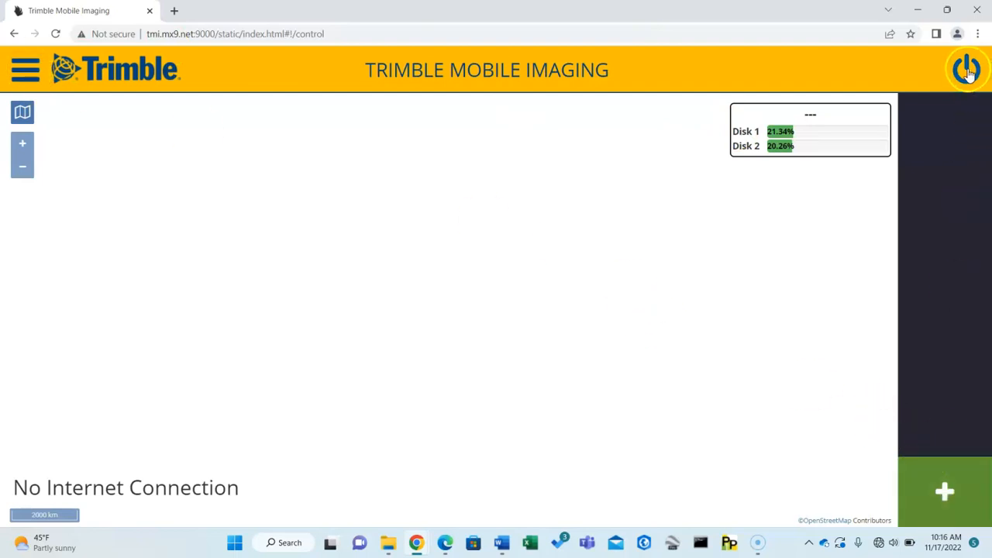
# View the System Info page with the product and software details, and return to the map.
pyautogui.click(23, 71)
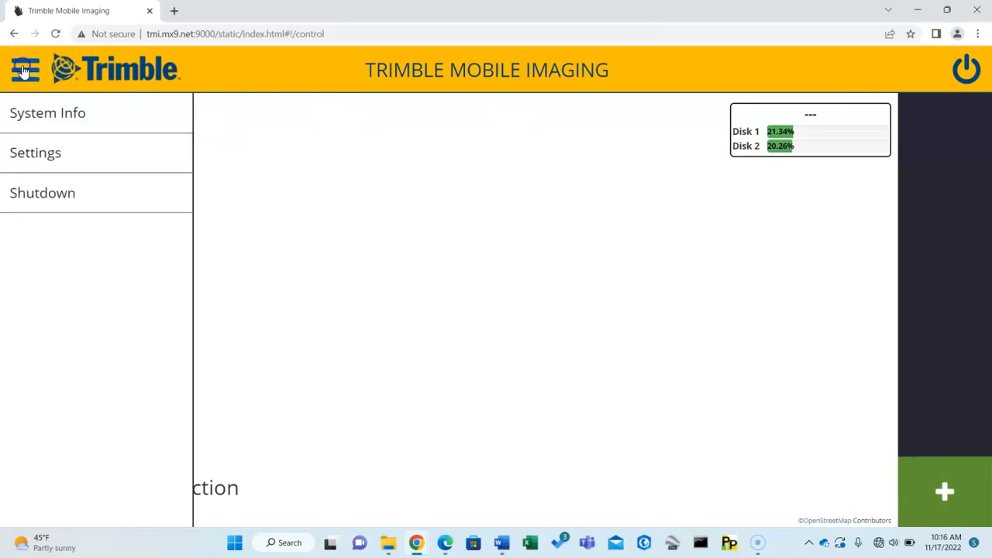
pyautogui.click(47, 115)
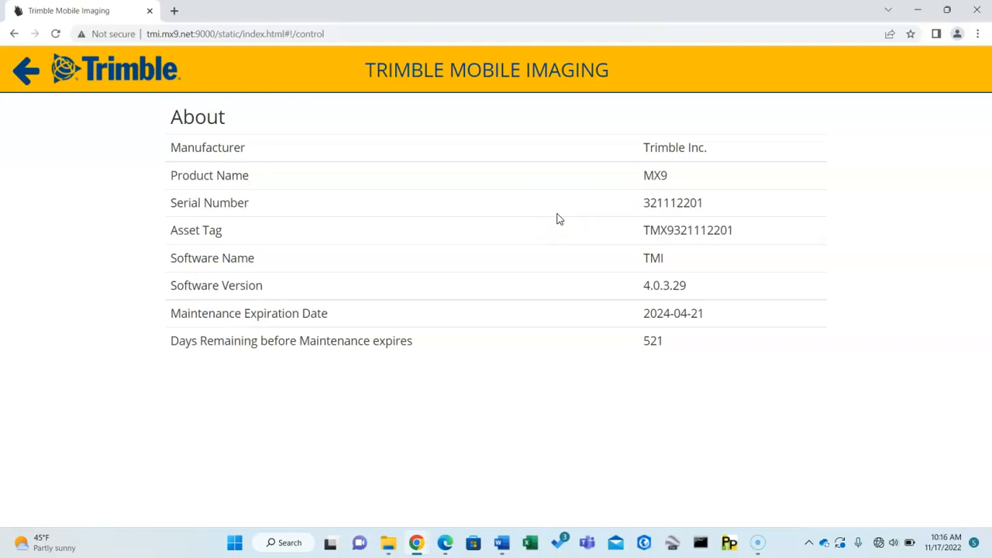
pyautogui.click(27, 68)
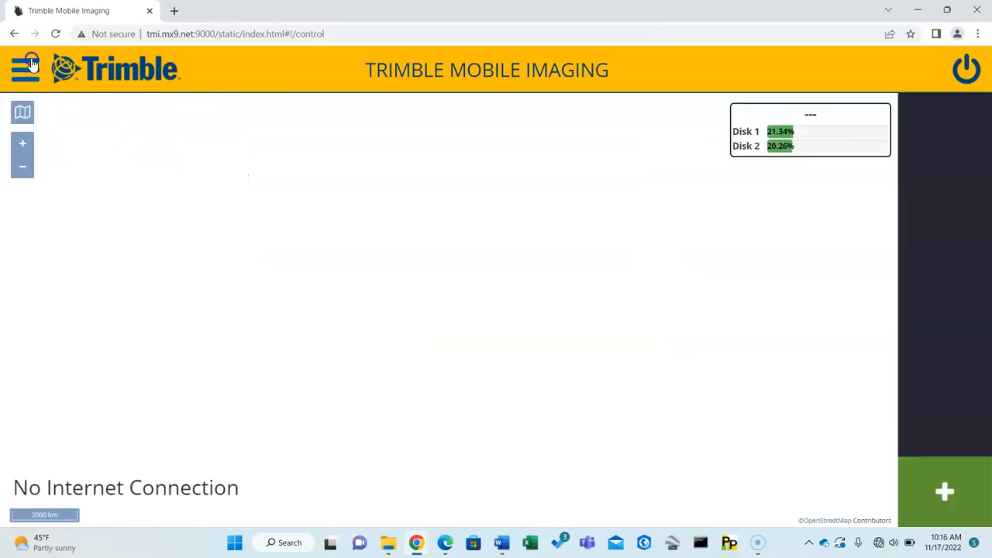
# Open the Settings page, view Calibration Import, and return to the settings list.
pyautogui.click(29, 66)
pyautogui.click(54, 153)
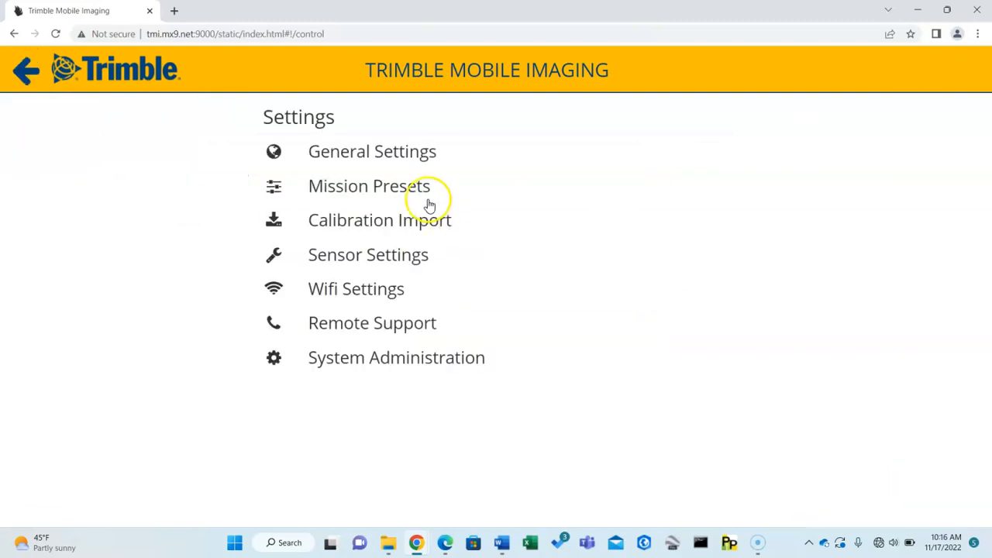
pyautogui.click(343, 189)
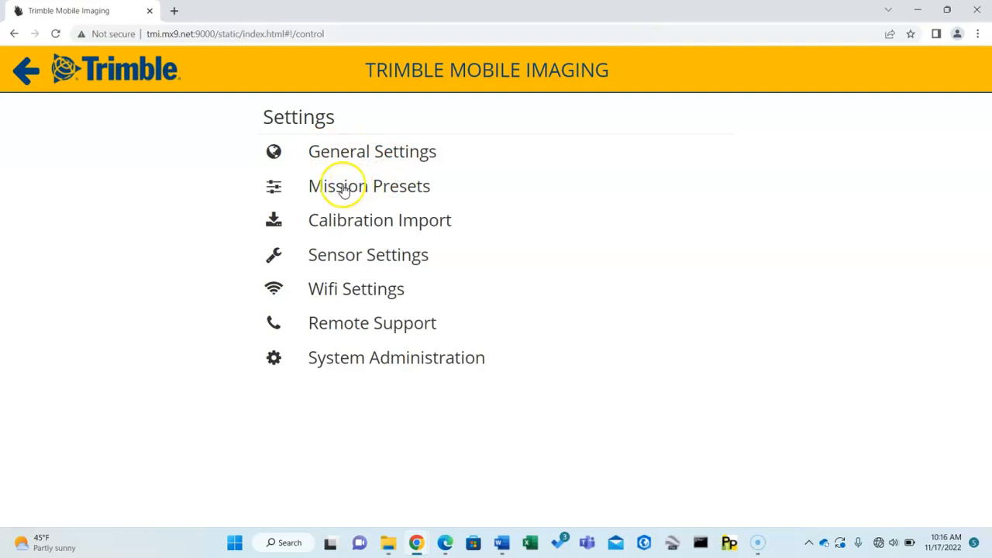
pyautogui.click(354, 225)
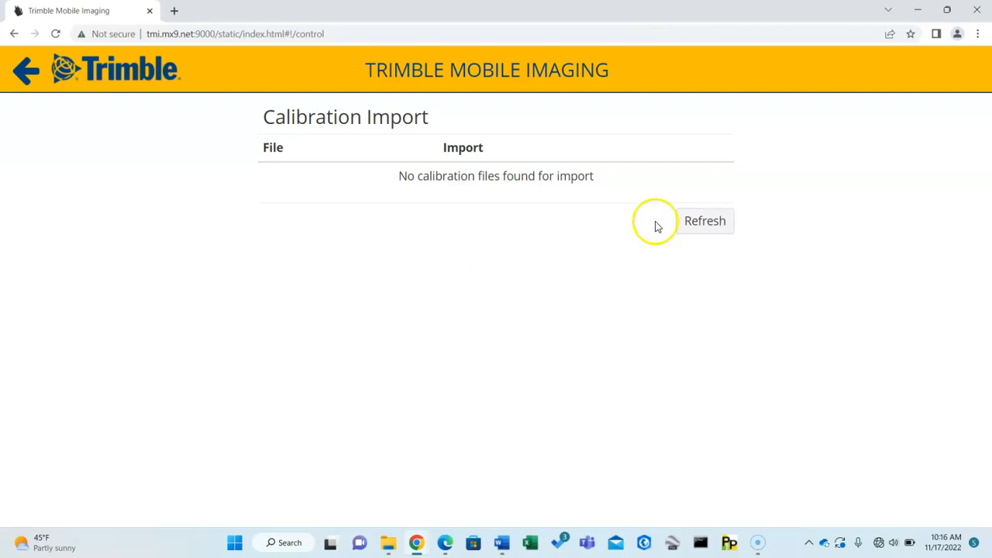
pyautogui.click(25, 70)
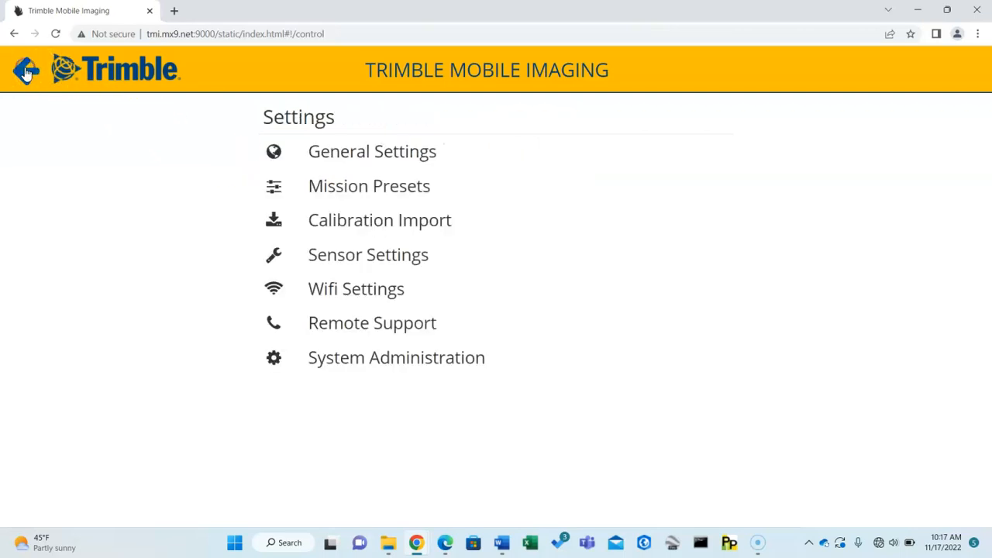
# View the Wifi settings in the administration interface, and close that page to return to the settings list.
pyautogui.click(346, 291)
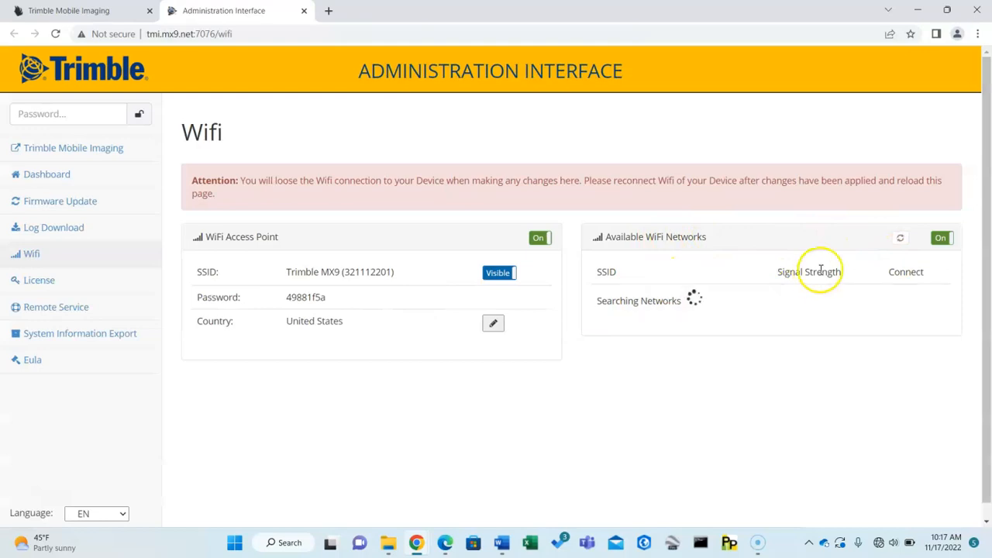
pyautogui.click(303, 12)
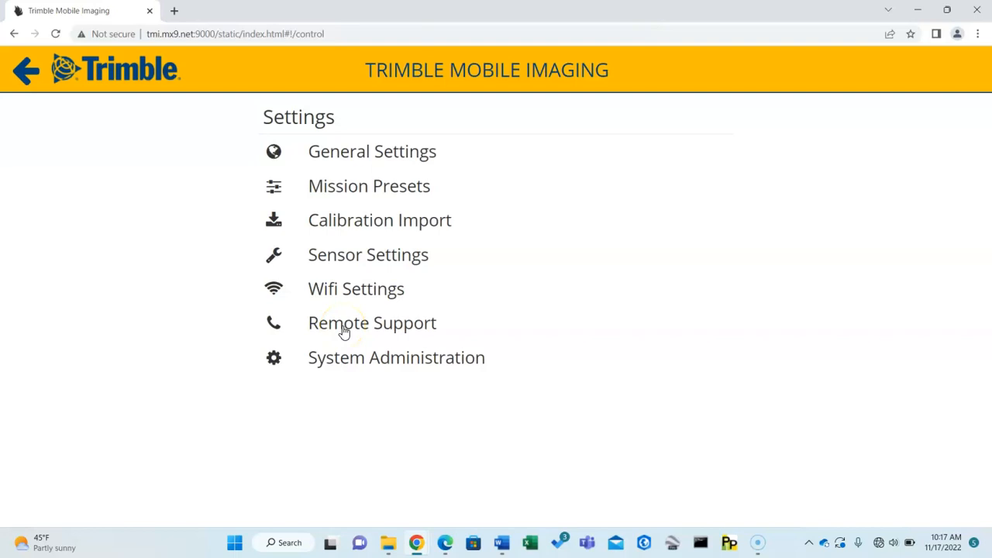
pyautogui.click(343, 363)
# Open Mission Presets and check the available Vehicle and Capture presets.
pyautogui.click(338, 192)
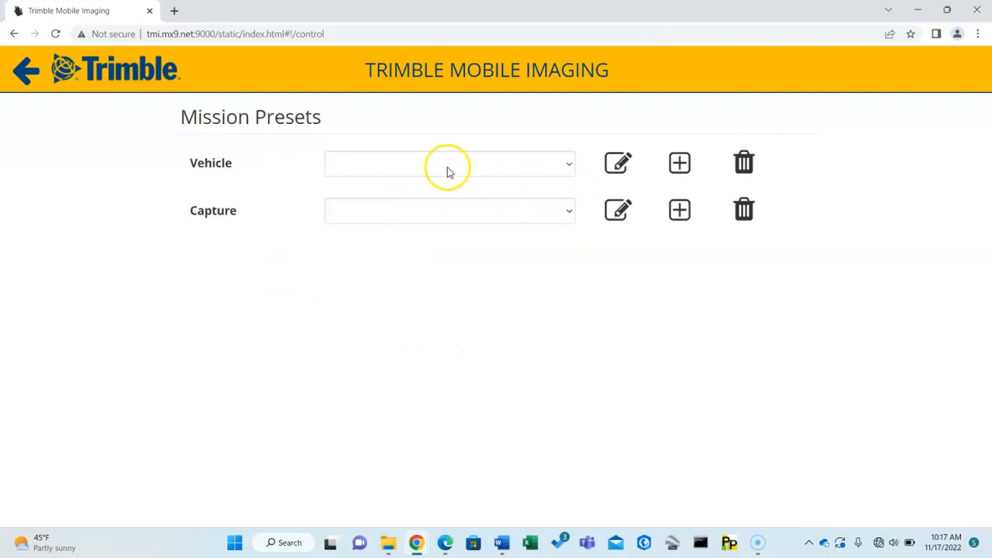
pyautogui.click(565, 169)
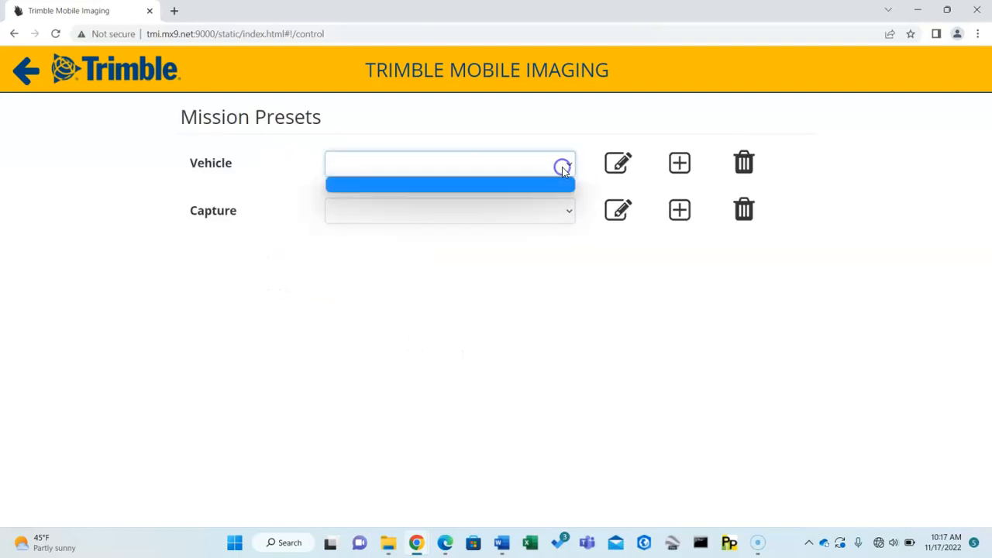
pyautogui.click(569, 167)
pyautogui.click(569, 167)
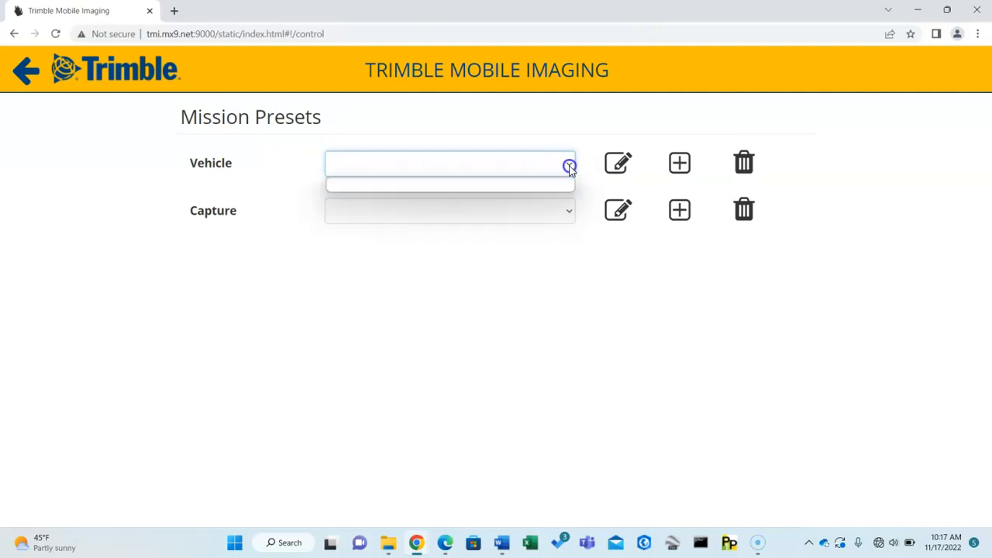
pyautogui.click(551, 284)
pyautogui.click(565, 218)
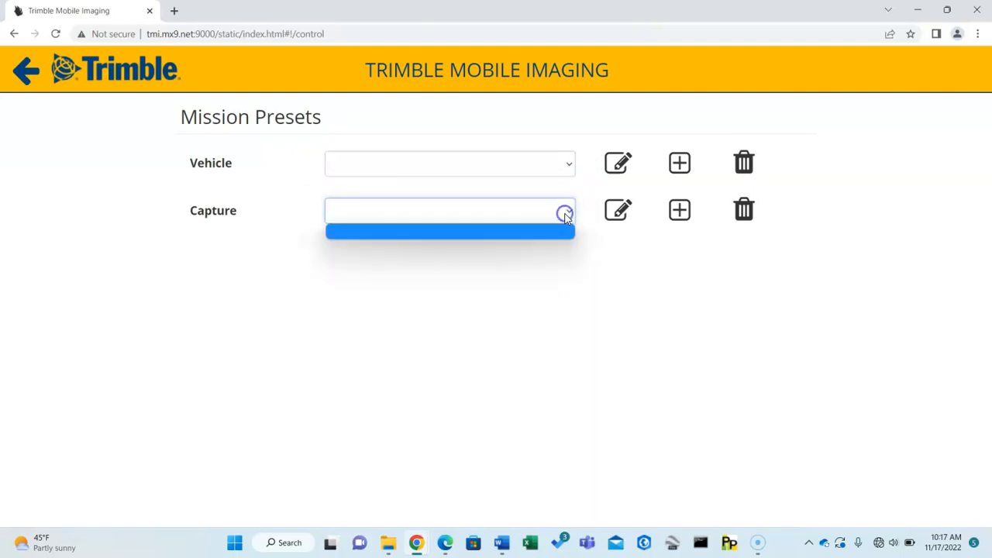
pyautogui.click(561, 321)
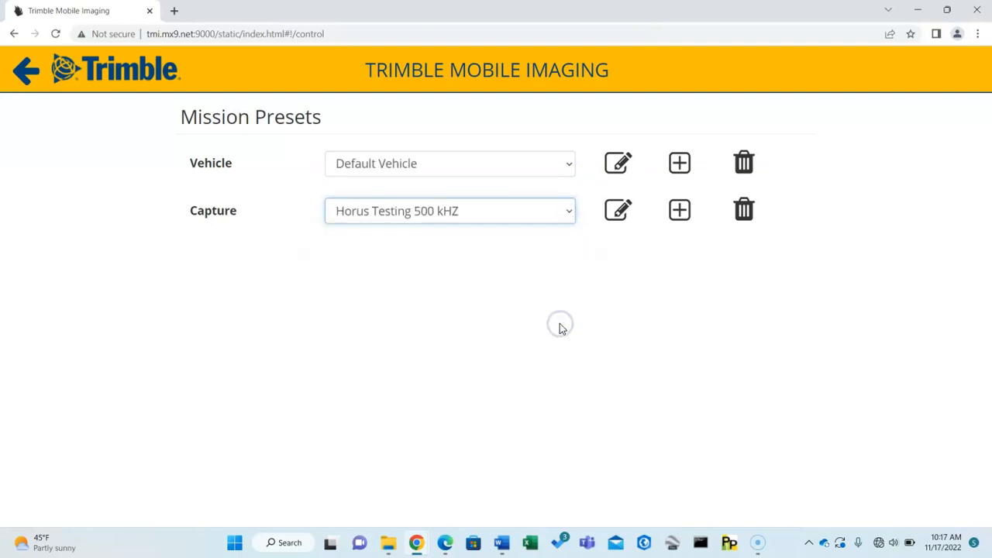
# Select the DP Ram vehicle preset, open it for editing, and look through its installation parameters.
pyautogui.click(431, 161)
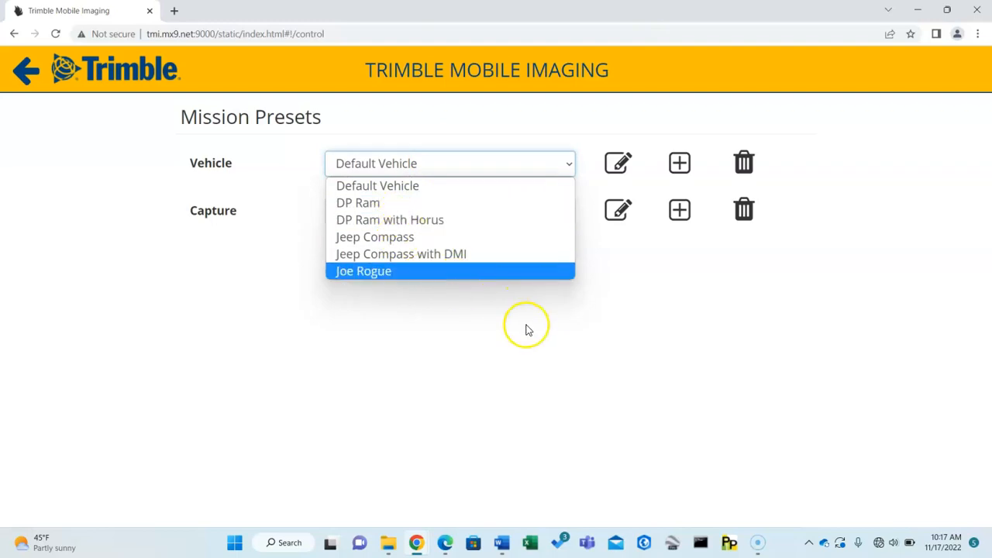
pyautogui.click(403, 203)
pyautogui.click(618, 163)
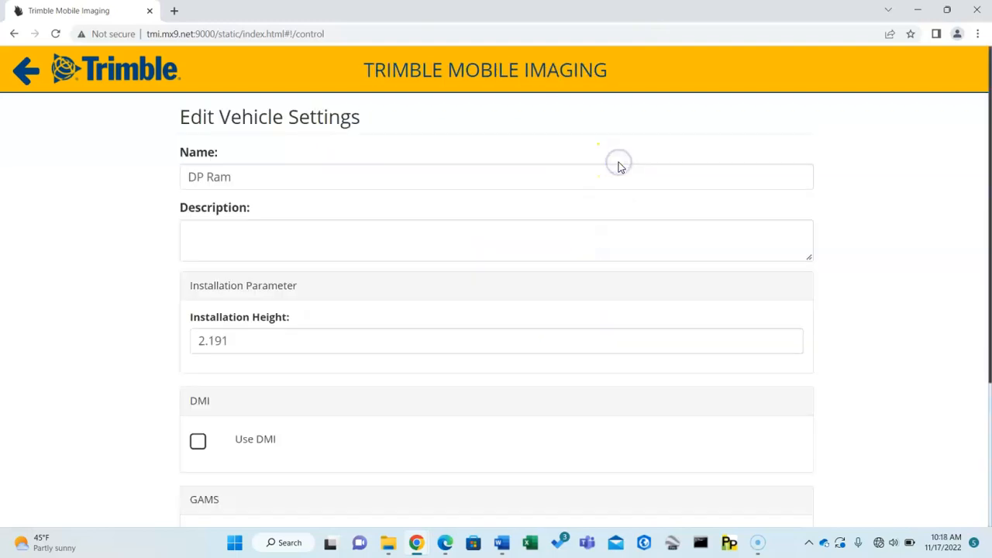
pyautogui.scroll(-1, 363, 233)
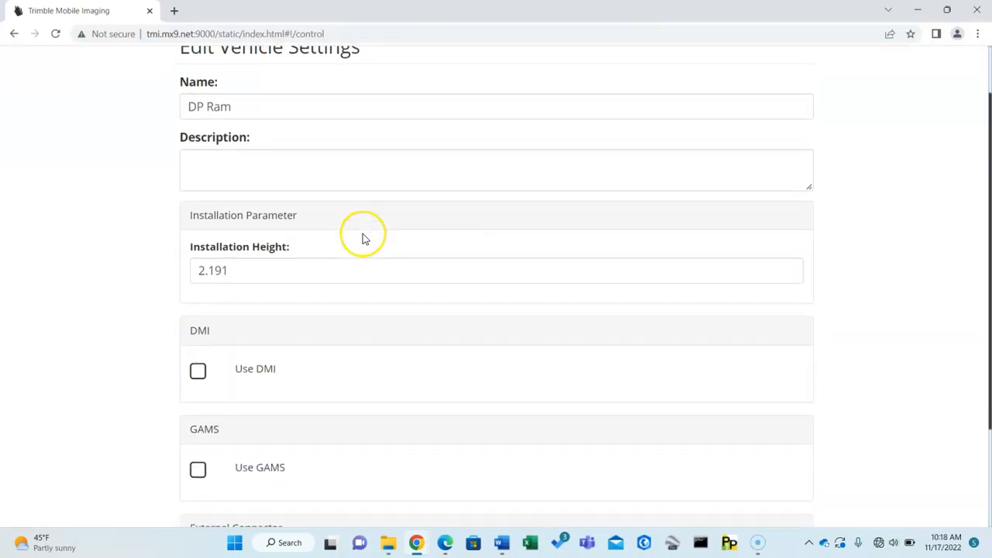
pyautogui.scroll(-1, 361, 236)
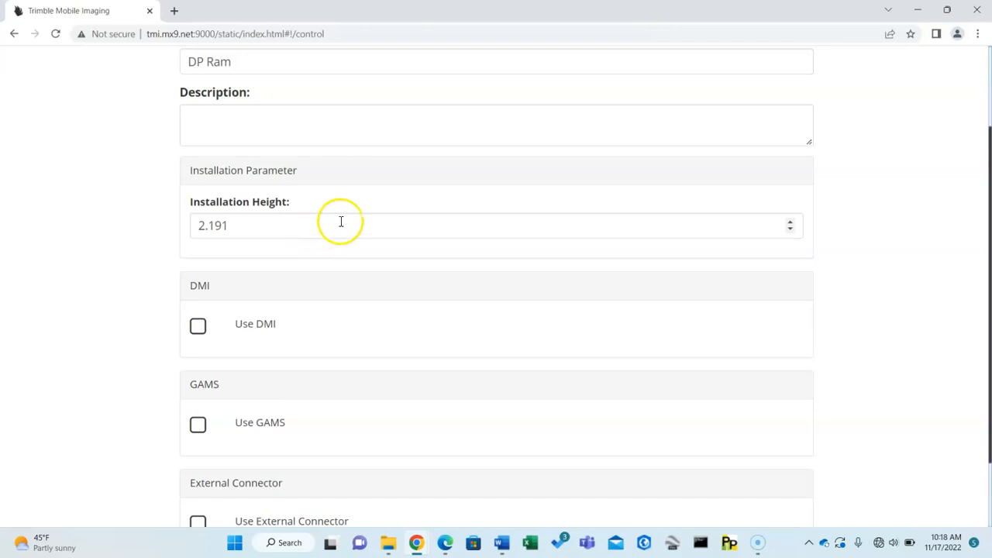
pyautogui.scroll(-1, 341, 222)
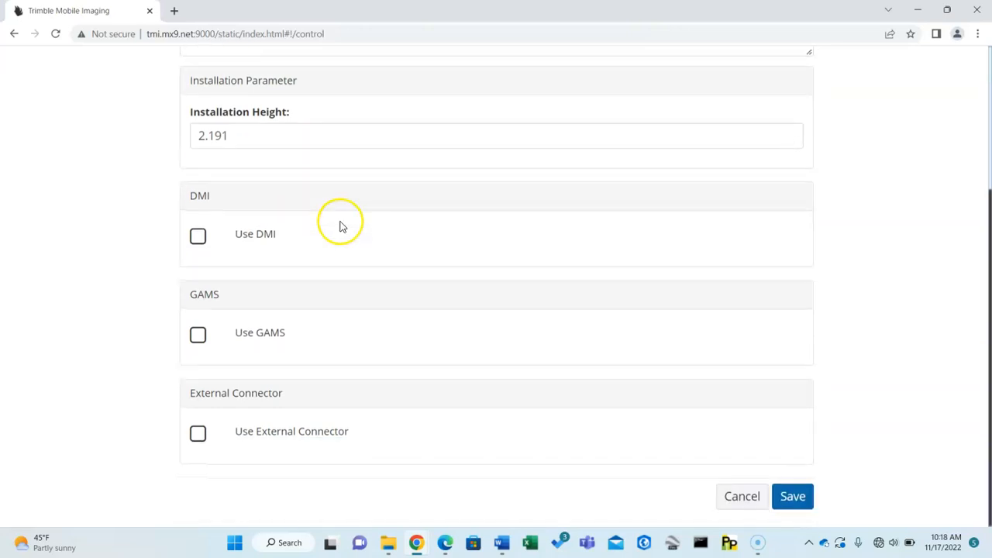
# Enable Use DMI and Use GAMS one at a time to review their lever arm fields, switching each off again.
pyautogui.click(198, 240)
pyautogui.scroll(-1, 327, 268)
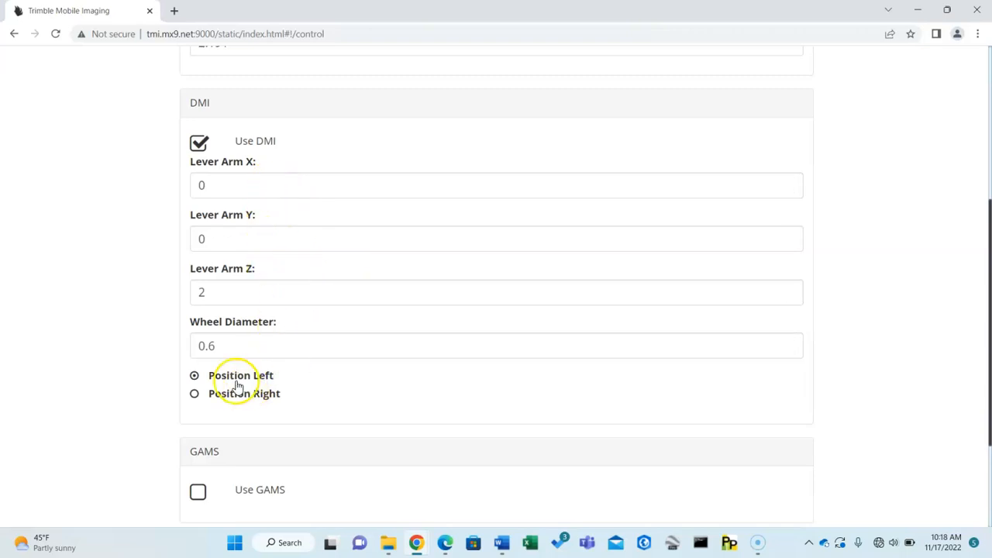
pyautogui.click(199, 143)
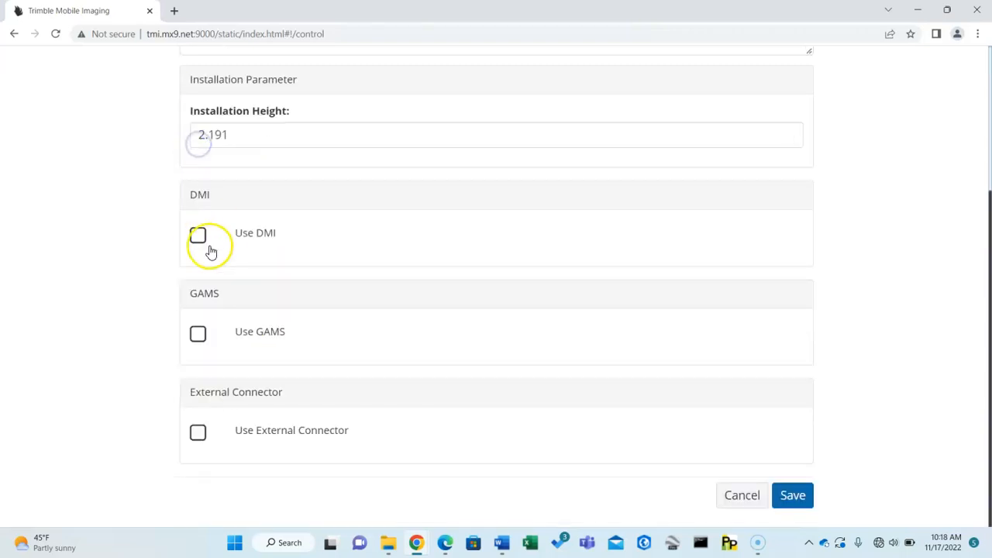
pyautogui.click(197, 333)
pyautogui.scroll(-1, 195, 332)
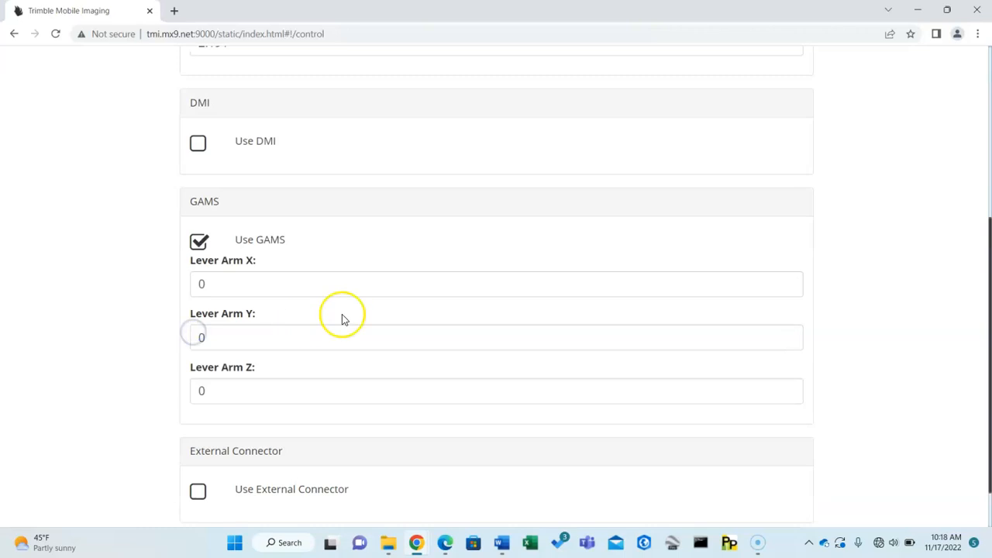
pyautogui.click(198, 241)
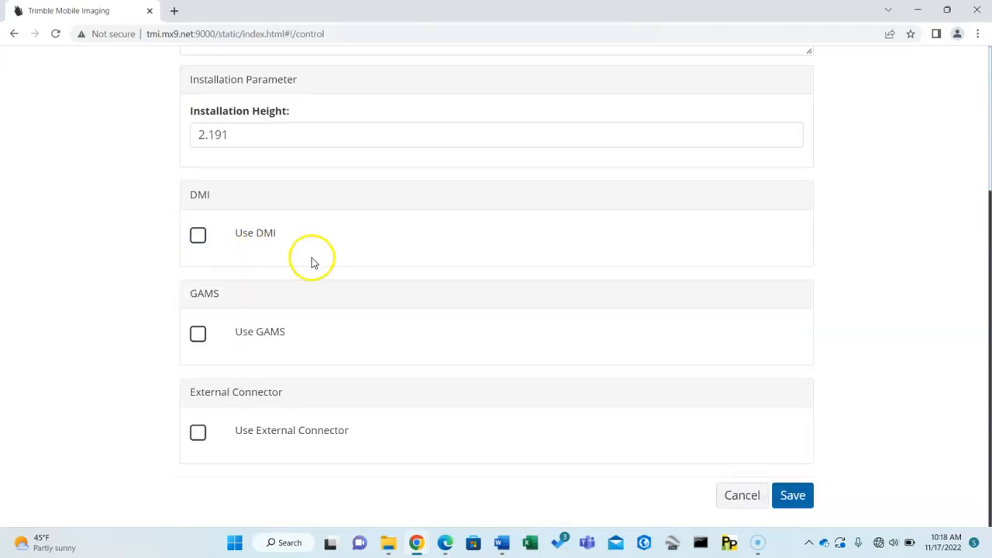
# Enable Use External Connector for the vehicle preset and review its COM Port, Trigger and Event settings.
pyautogui.click(198, 434)
pyautogui.scroll(-3, 379, 316)
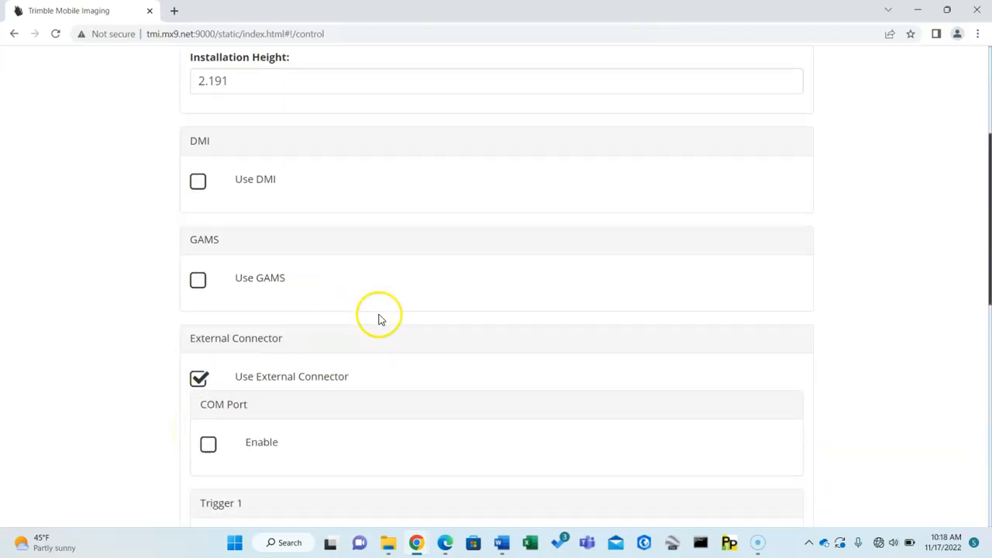
pyautogui.scroll(-1, 434, 287)
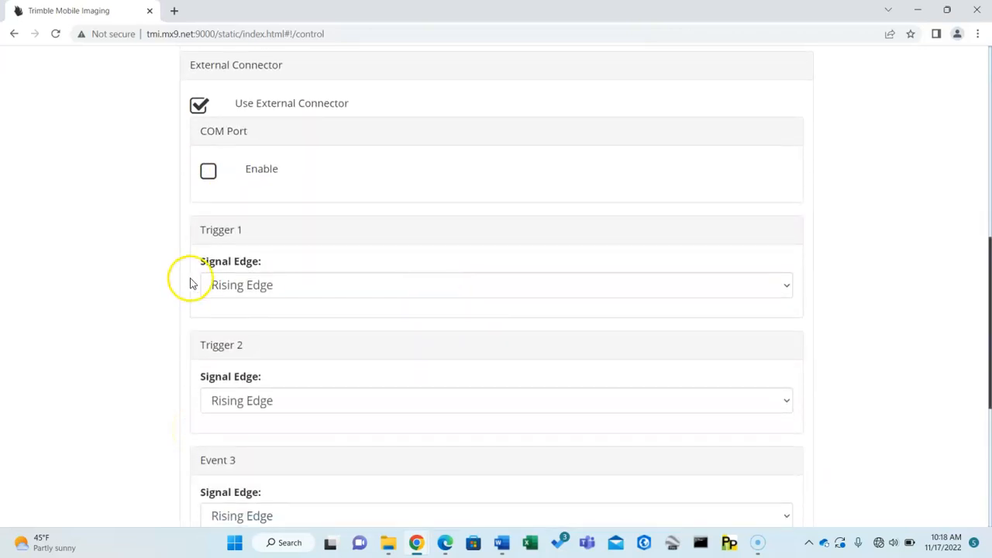
pyautogui.scroll(-2, 379, 382)
pyautogui.scroll(-2, 406, 401)
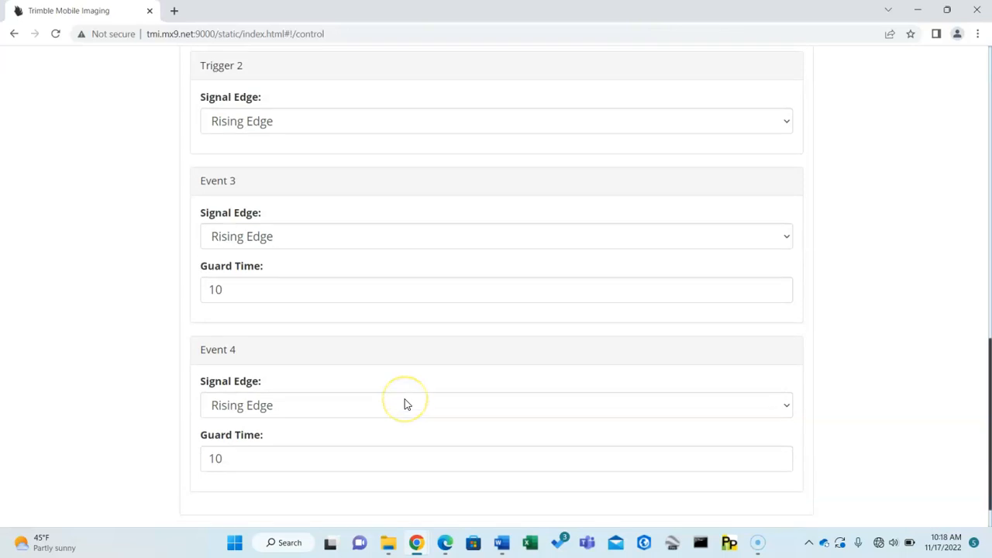
# Look back over the DP Ram vehicle settings and cancel the edit without saving.
pyautogui.scroll(4, 405, 401)
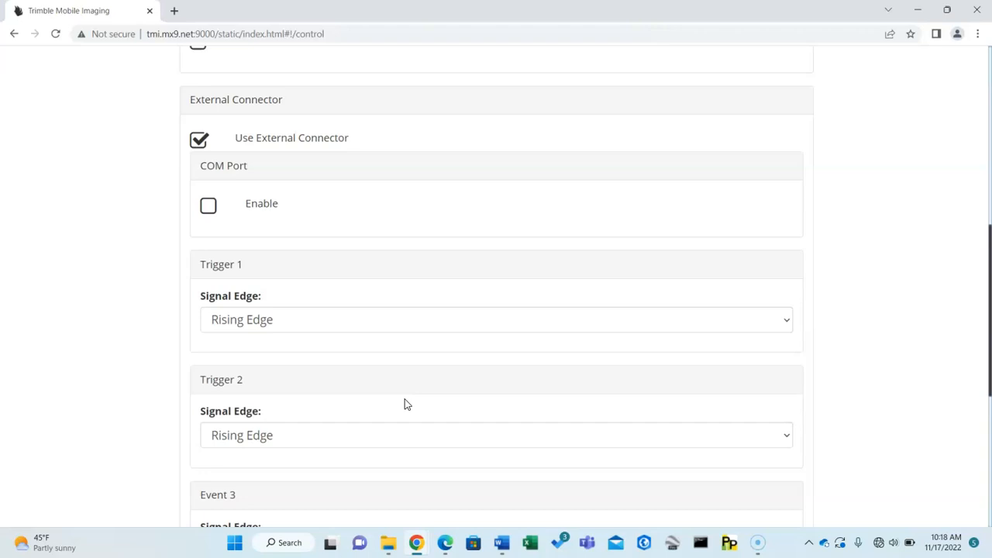
pyautogui.scroll(1, 343, 333)
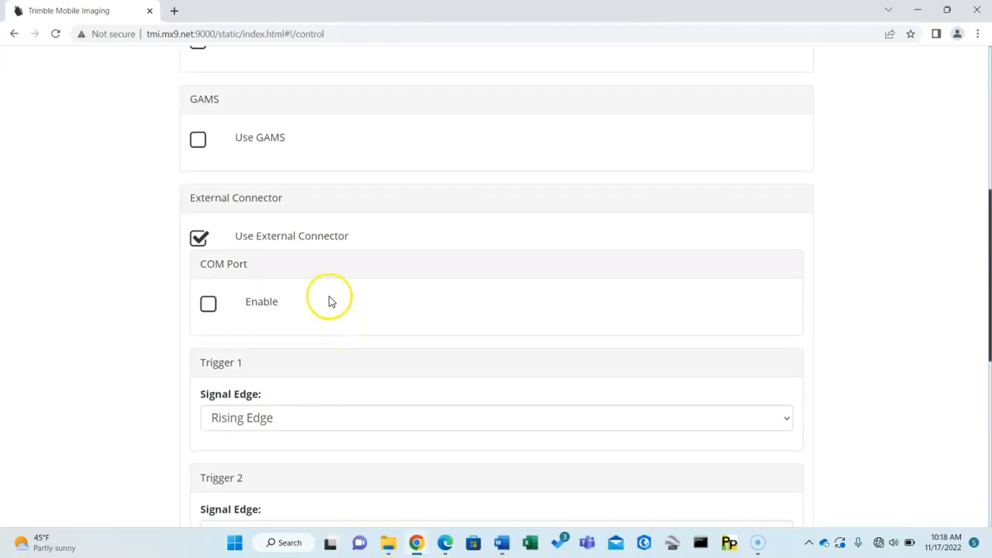
pyautogui.scroll(1, 339, 337)
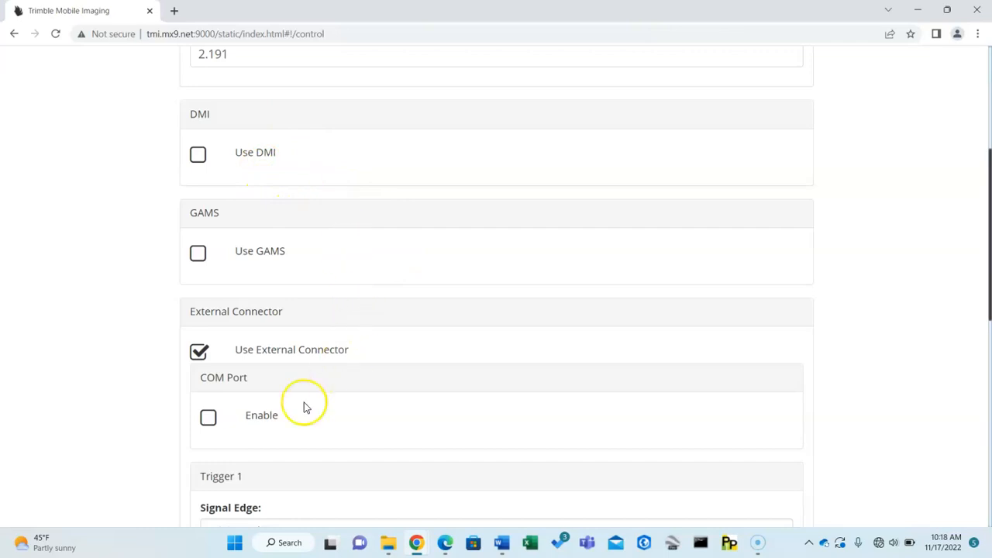
pyautogui.scroll(-1, 304, 406)
pyautogui.scroll(4, 304, 407)
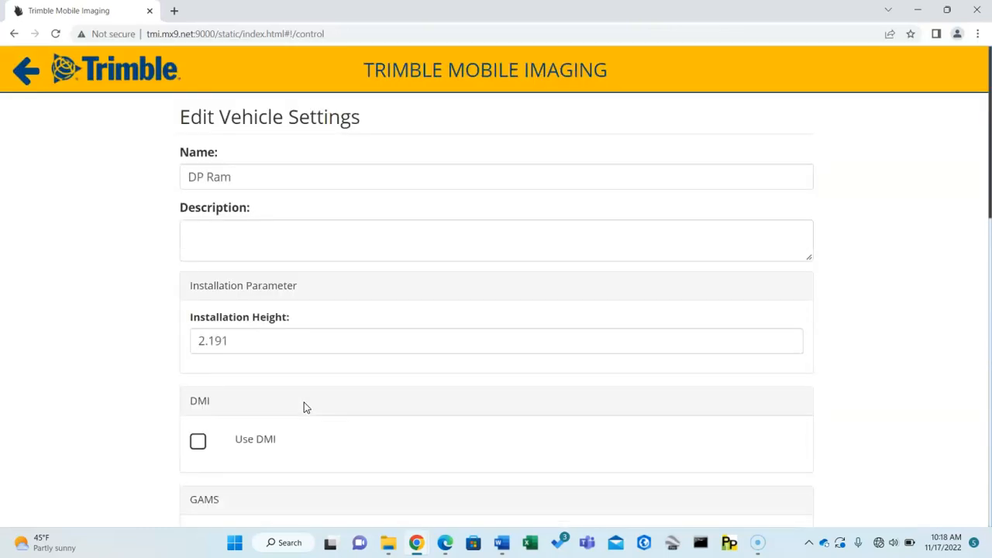
pyautogui.scroll(-10, 520, 421)
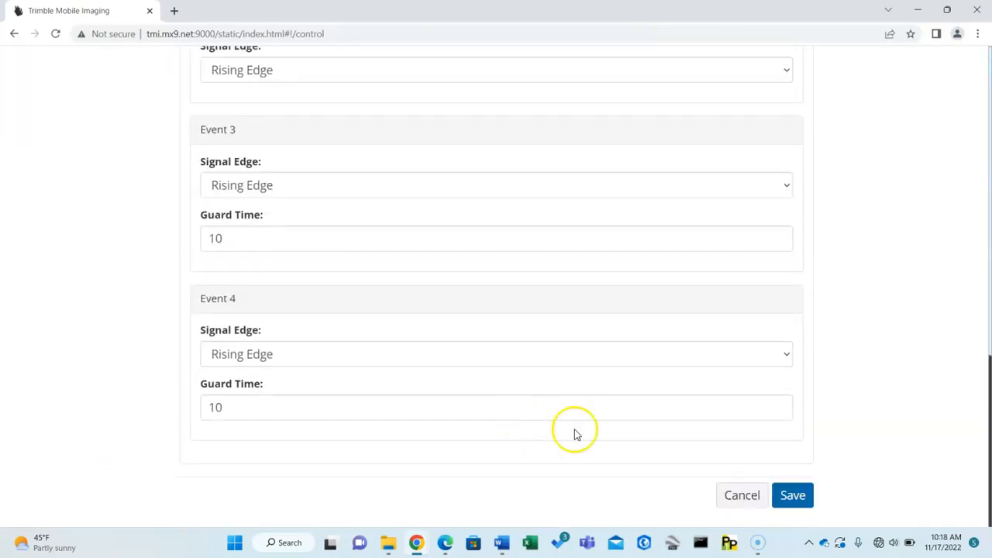
pyautogui.click(743, 497)
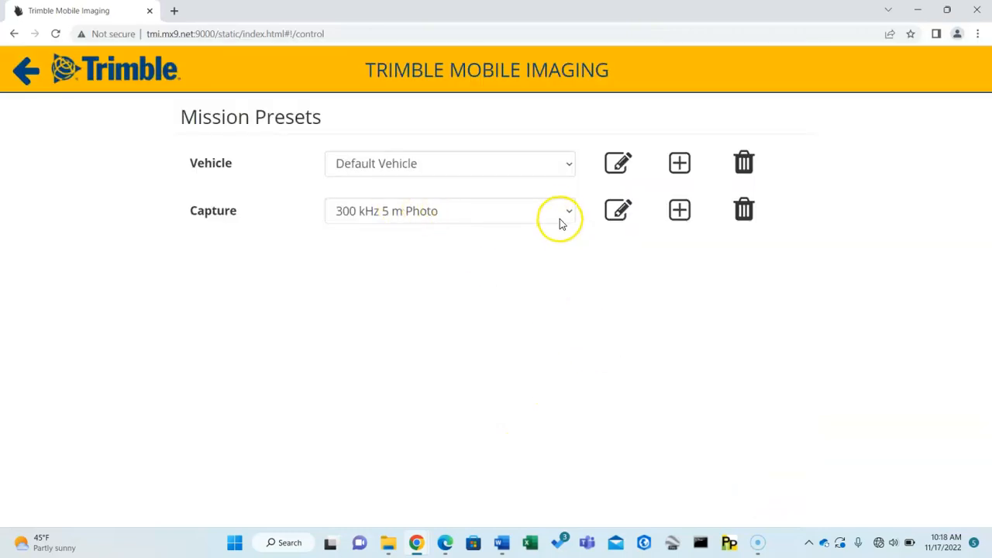
# Select the 750 kHz 5 m Photo capture preset and open it for editing.
pyautogui.click(560, 215)
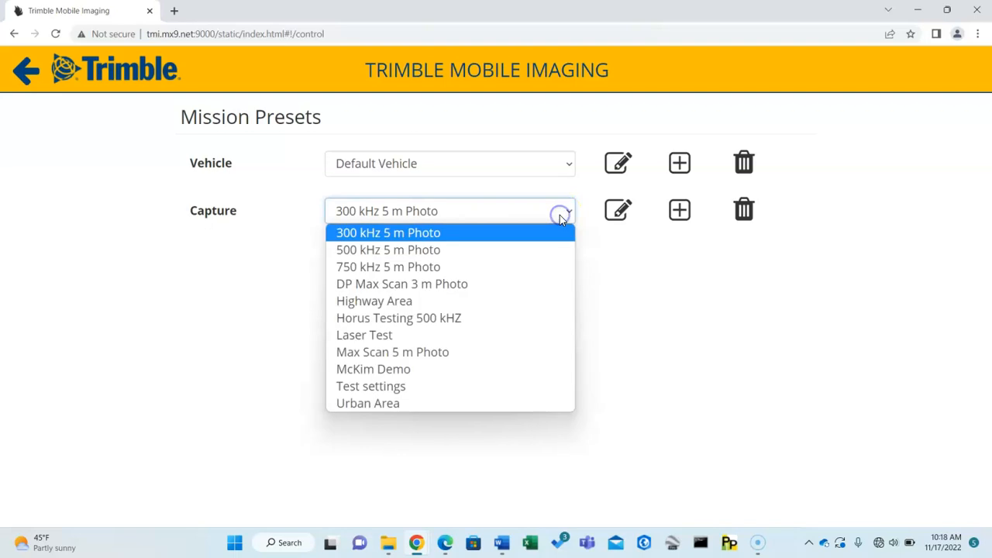
pyautogui.click(429, 266)
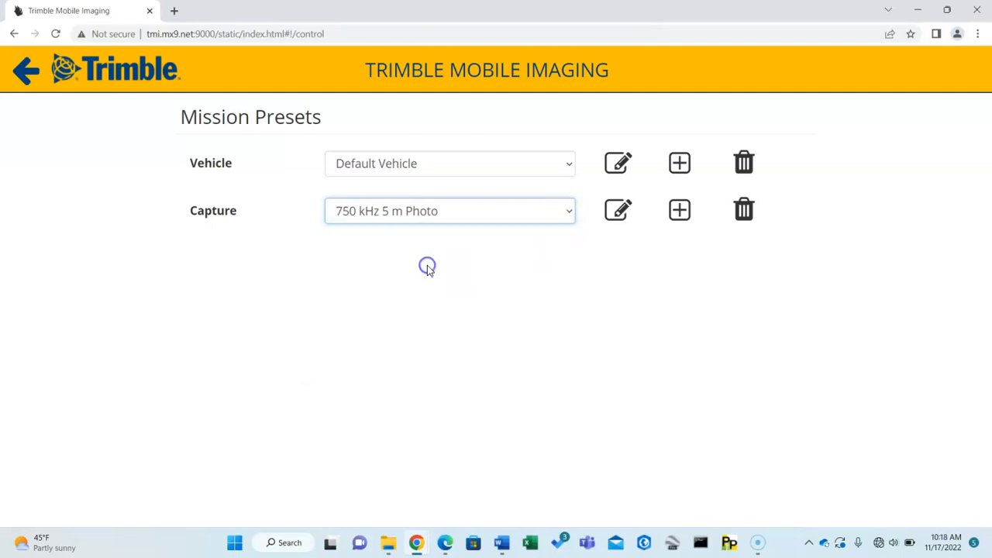
pyautogui.click(619, 212)
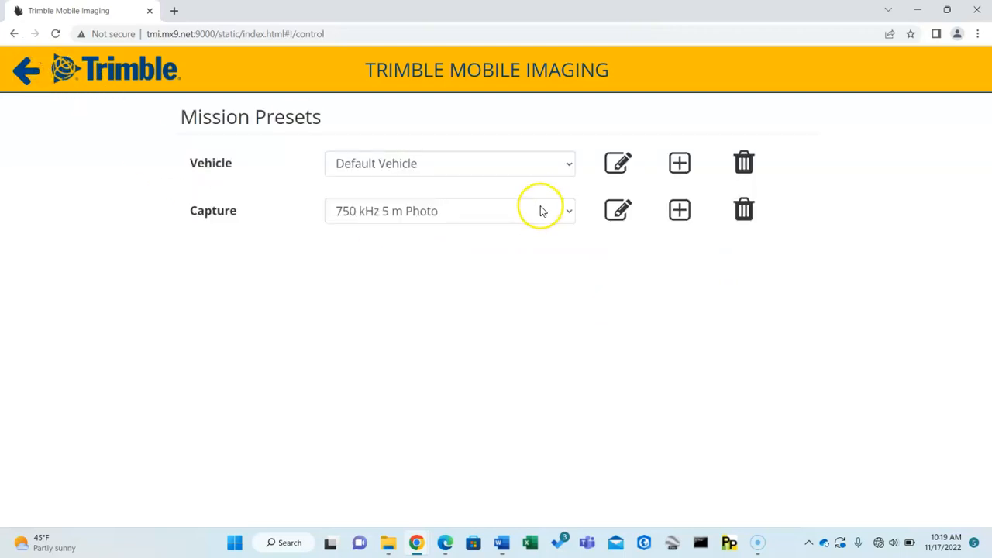
pyautogui.click(531, 211)
pyautogui.click(429, 266)
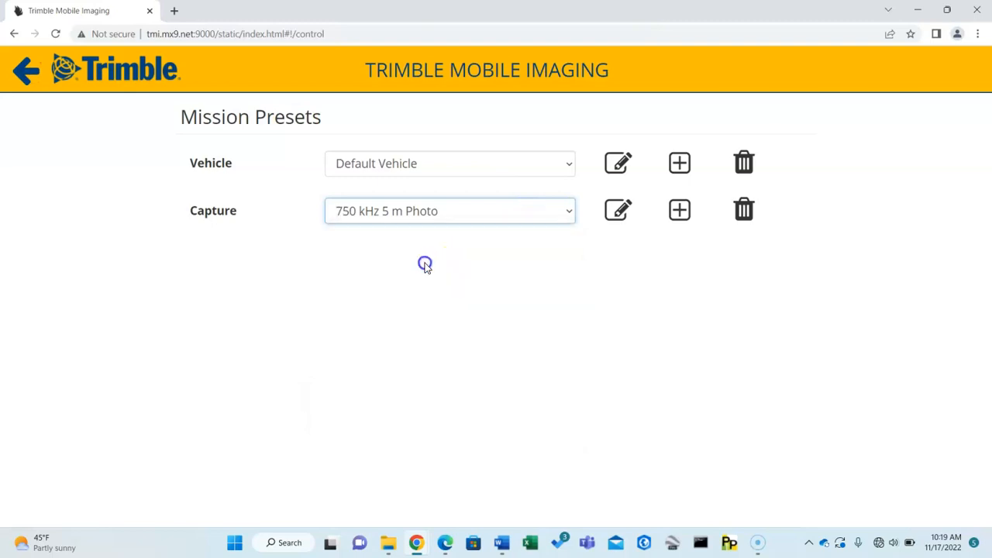
pyautogui.click(619, 211)
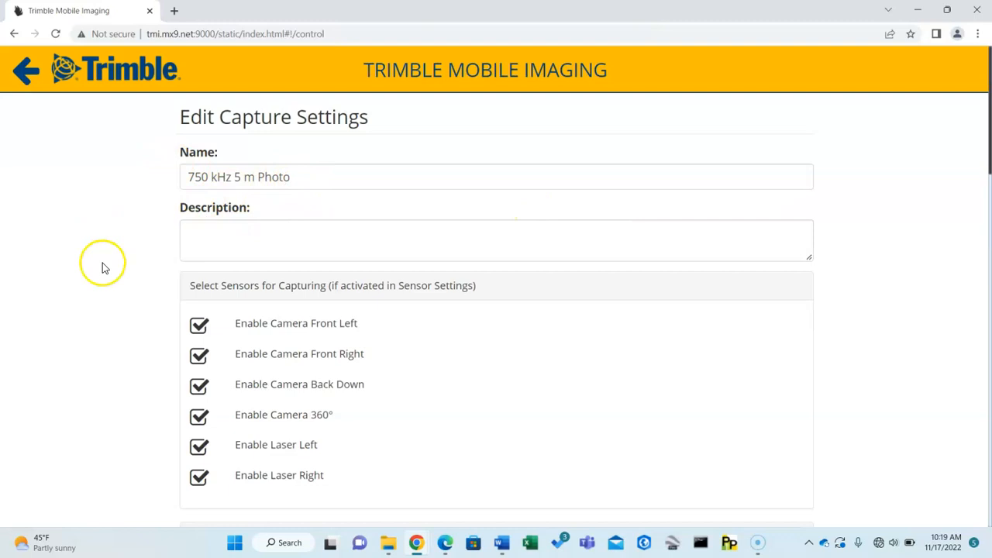
# Review the sensors selected for capturing and the User Accuracies for Navigation in the capture preset.
pyautogui.scroll(-2, 109, 271)
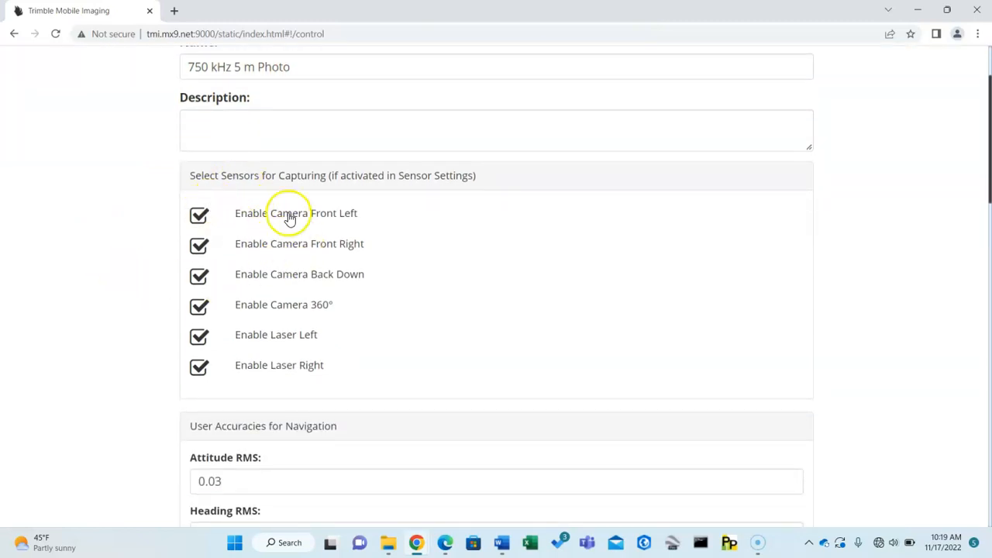
pyautogui.scroll(2, 310, 271)
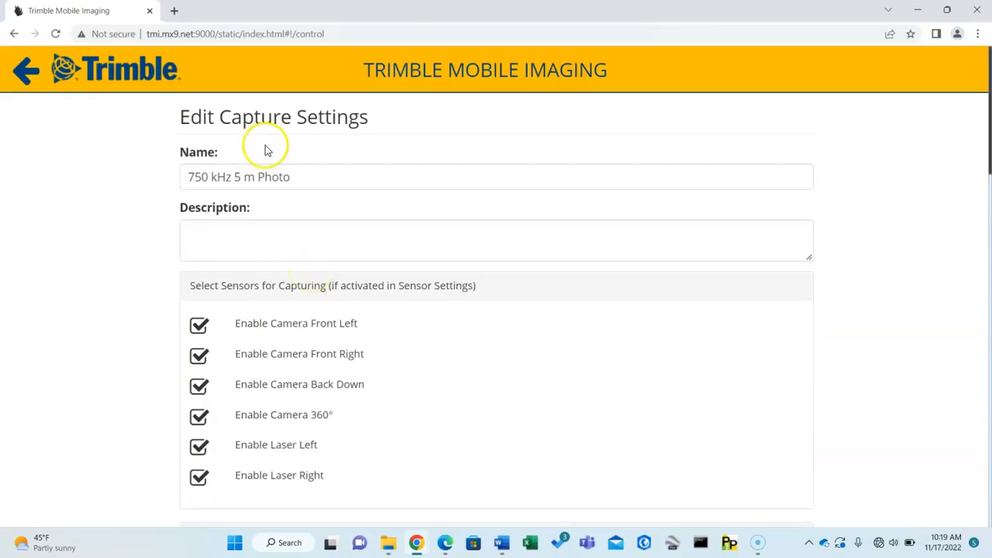
pyautogui.scroll(-2, 344, 255)
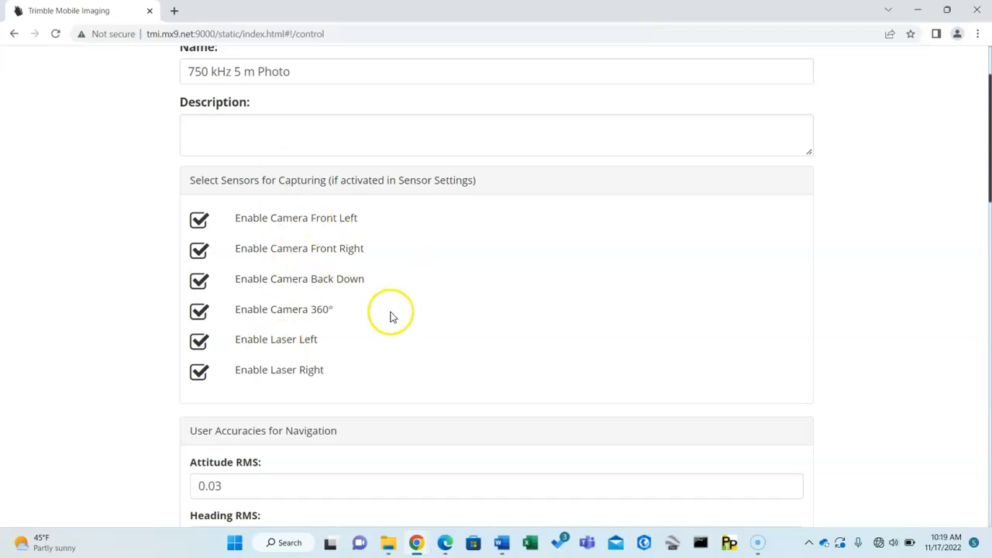
pyautogui.scroll(-1, 425, 331)
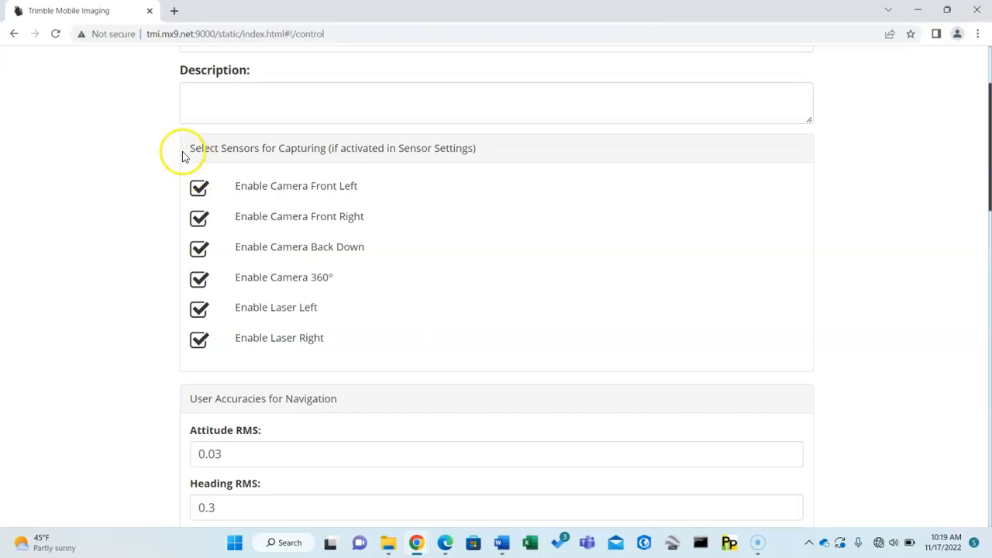
pyautogui.scroll(-2, 401, 312)
pyautogui.scroll(-5, 401, 310)
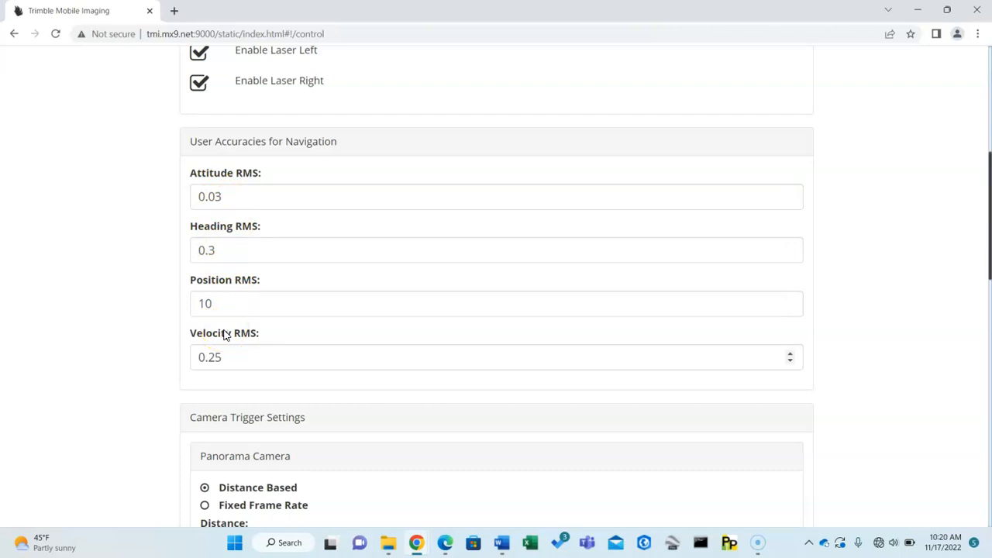
# Review the Camera Trigger Settings, switching the Panorama Camera to Fixed Frame Rate to check its frame rate options and back to Distance Based.
pyautogui.scroll(-4, 224, 335)
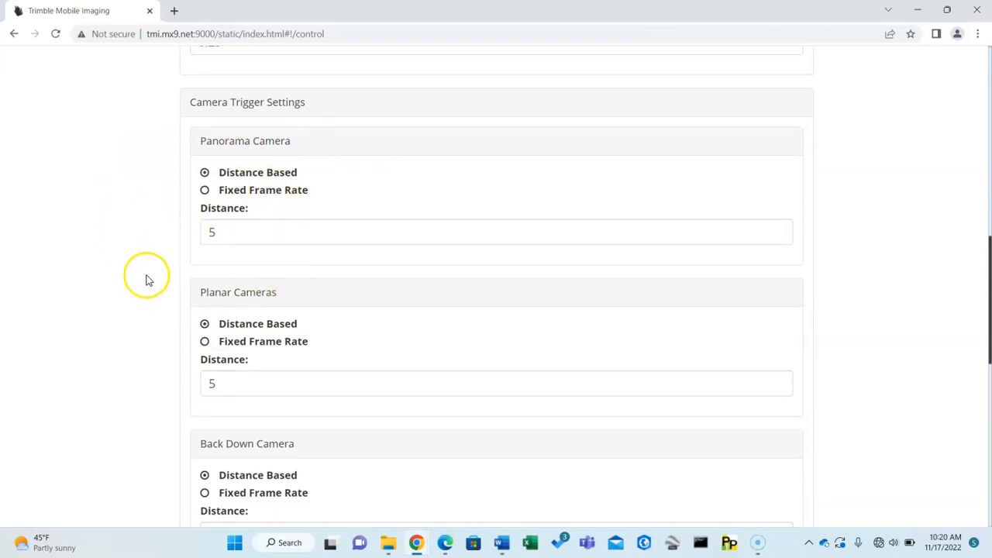
pyautogui.scroll(-1, 153, 282)
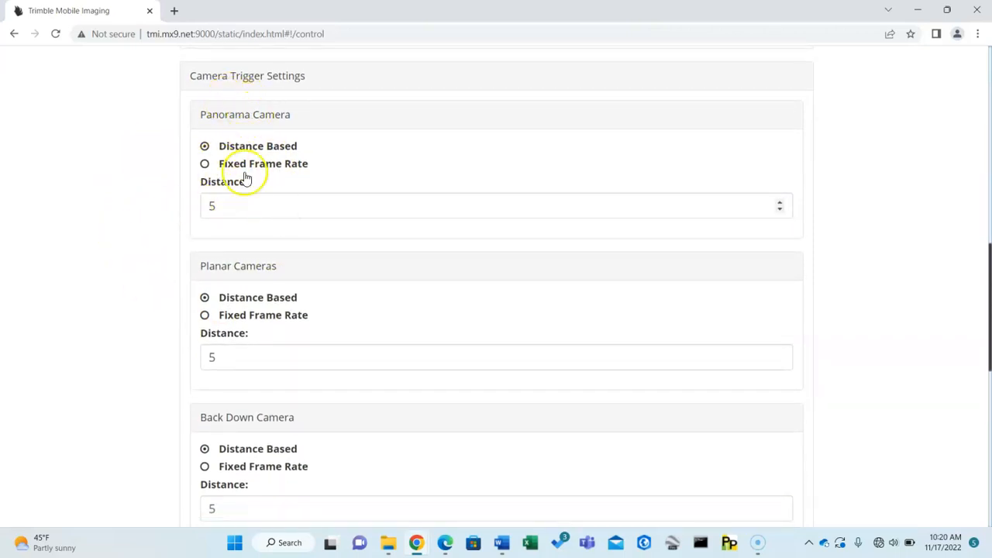
pyautogui.scroll(-1, 264, 209)
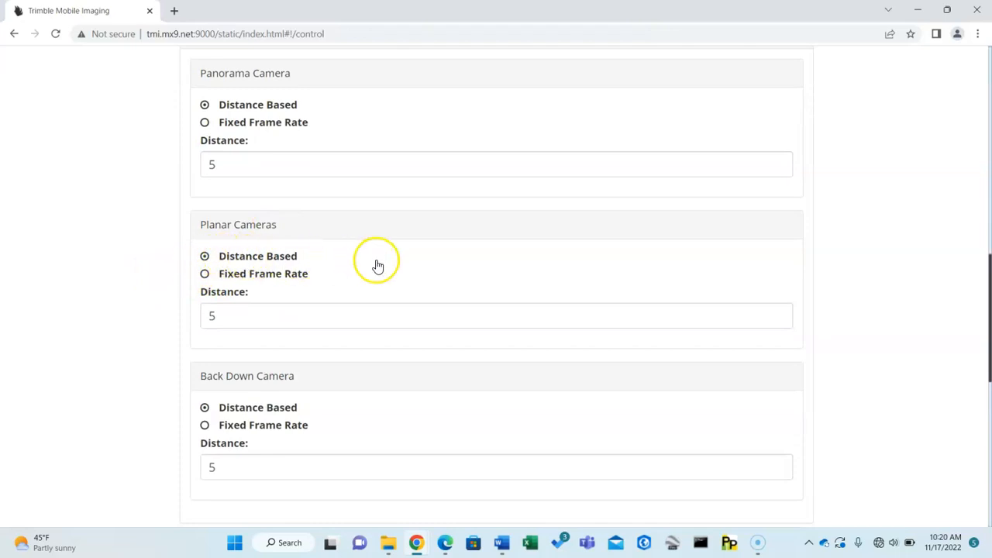
pyautogui.scroll(-1, 377, 263)
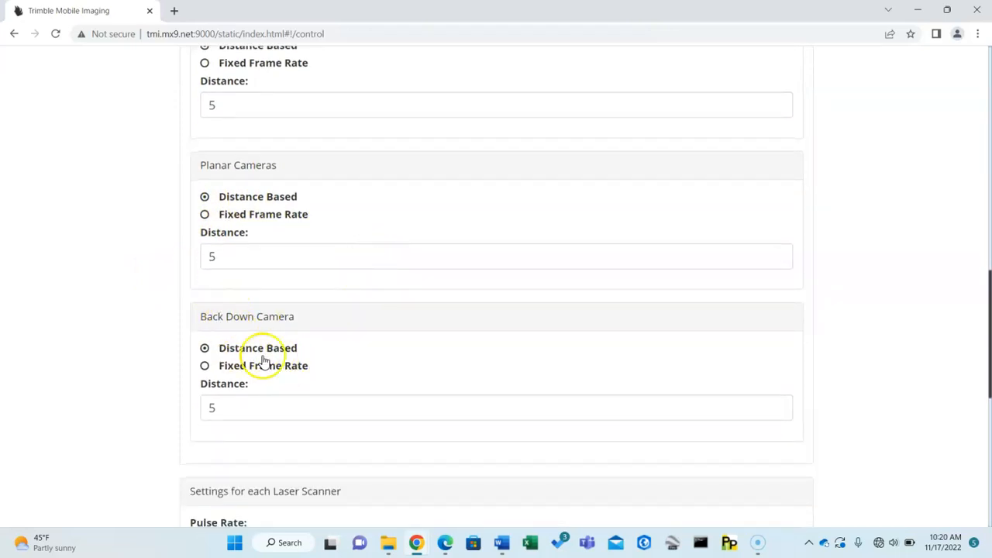
pyautogui.scroll(1, 284, 359)
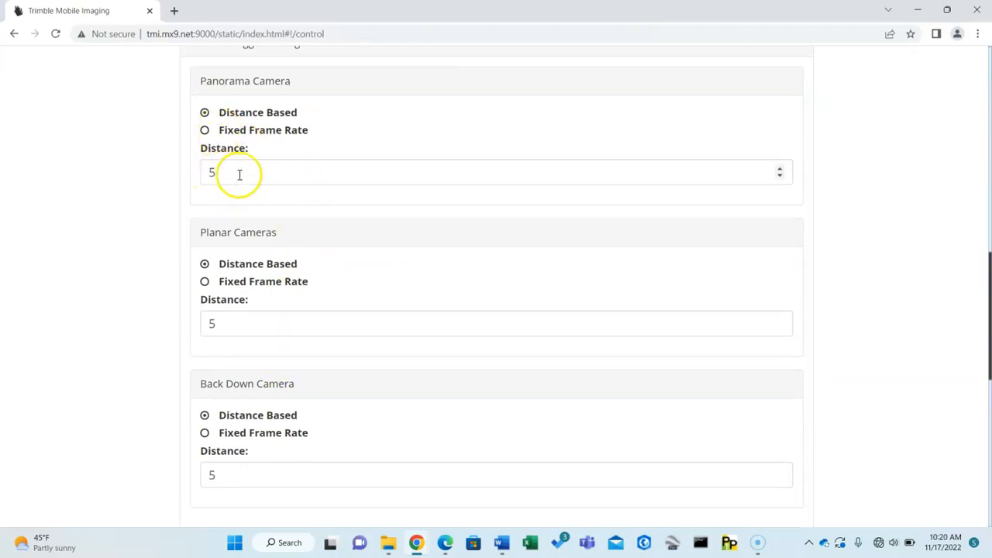
pyautogui.click(206, 132)
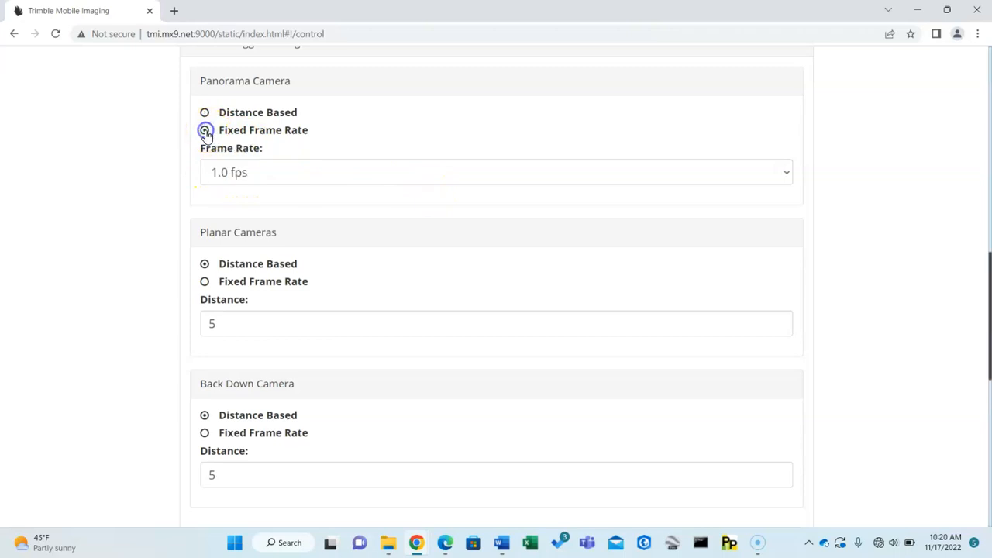
pyautogui.click(248, 172)
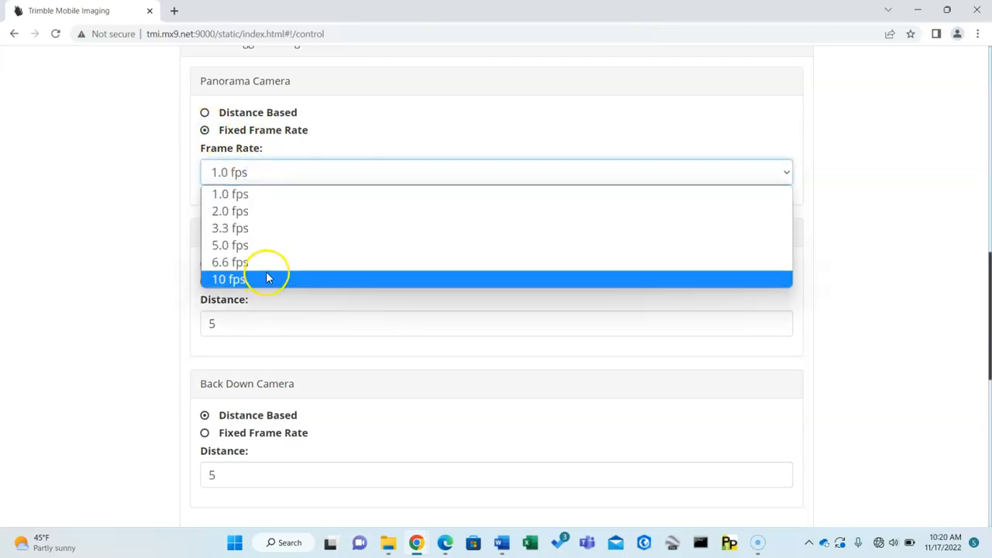
pyautogui.click(166, 173)
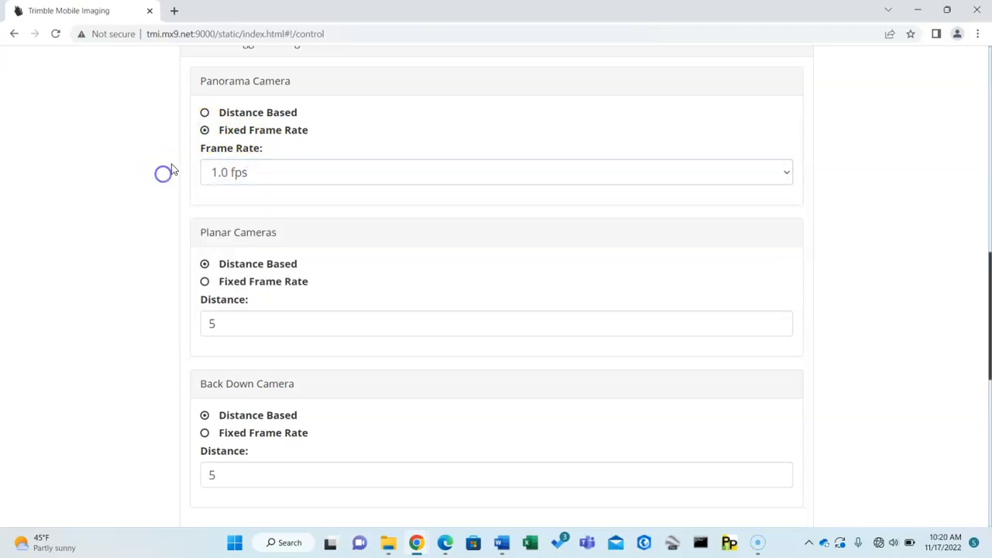
pyautogui.click(204, 113)
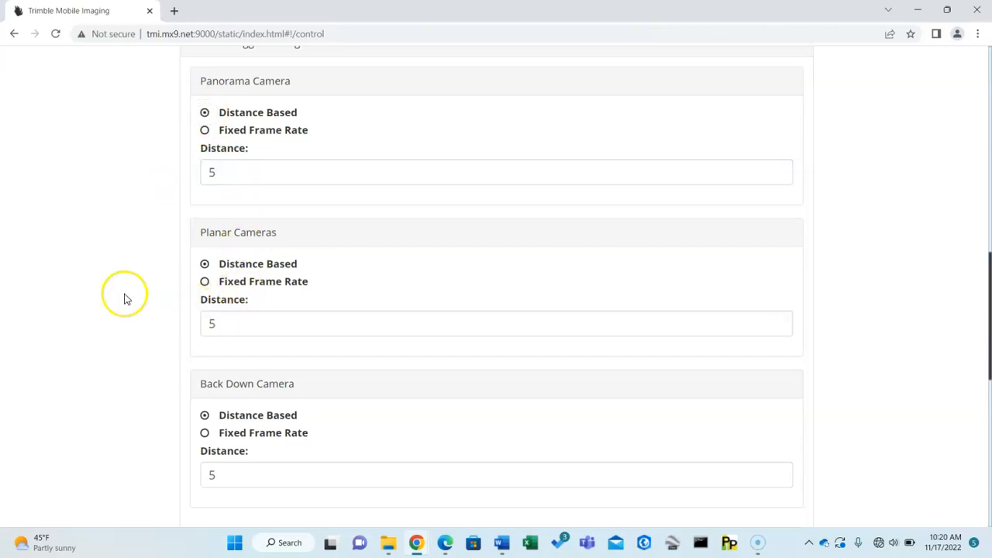
# Check the laser scanner Pulse Rate options without changing the rate, and review the Line Speed and External Connector trigger settings.
pyautogui.scroll(-1, 127, 299)
pyautogui.scroll(-5, 128, 300)
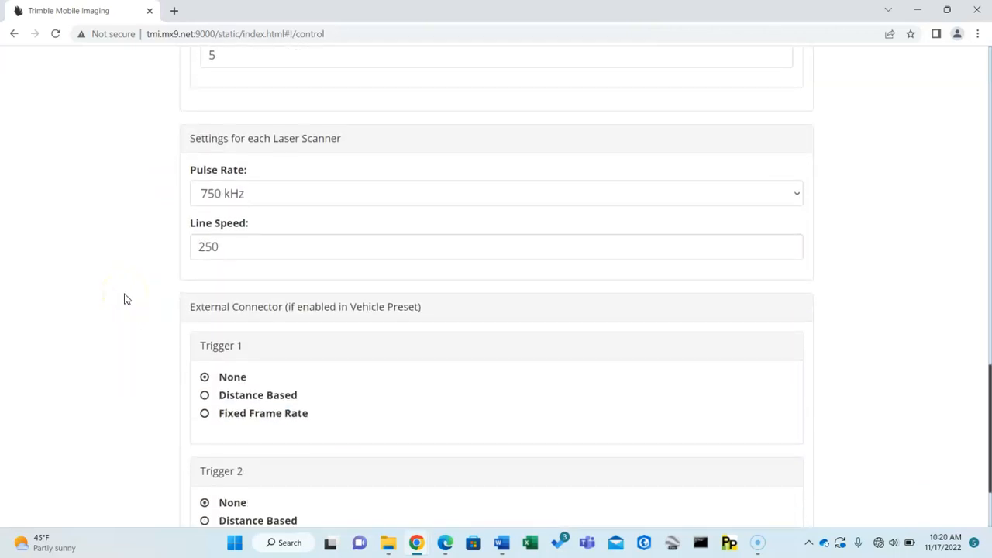
pyautogui.click(283, 198)
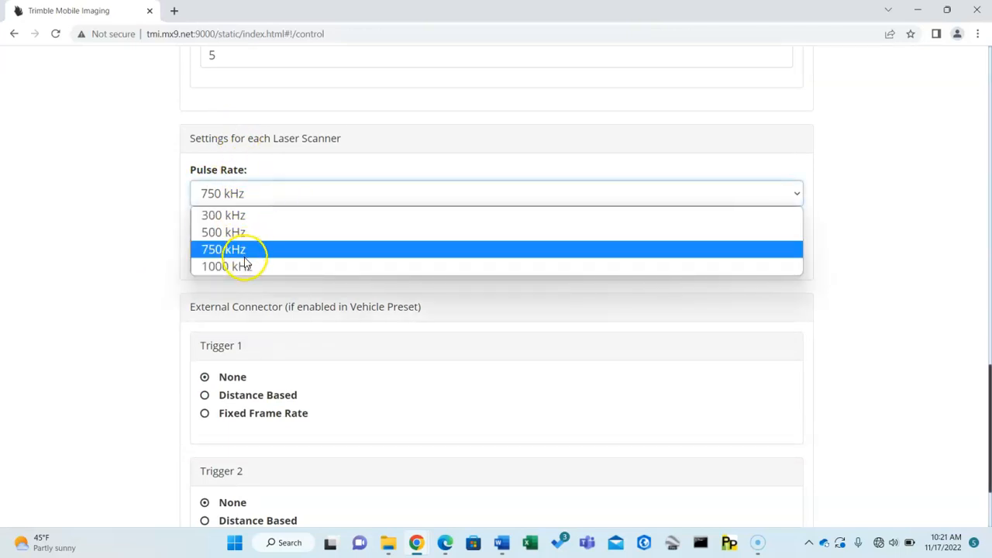
pyautogui.click(123, 215)
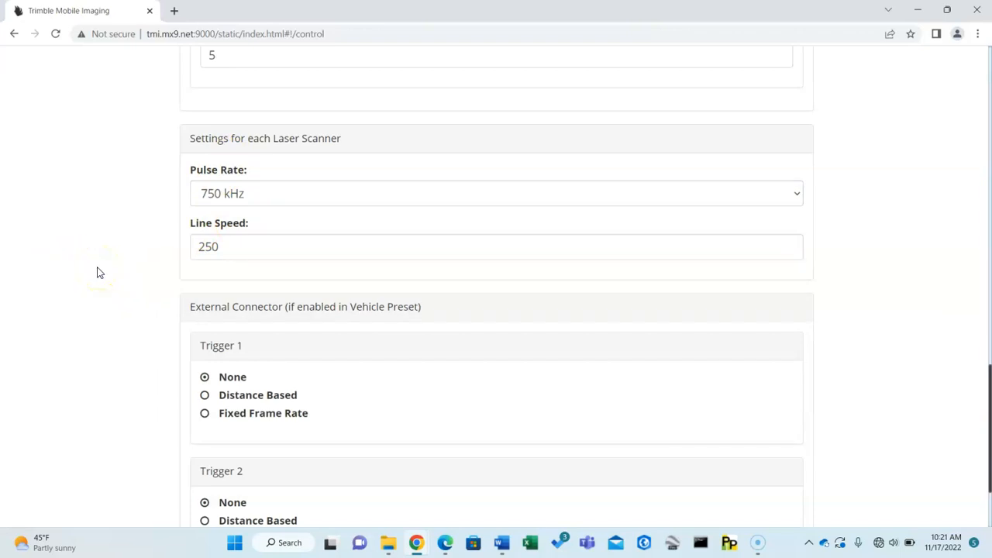
pyautogui.scroll(-3, 112, 258)
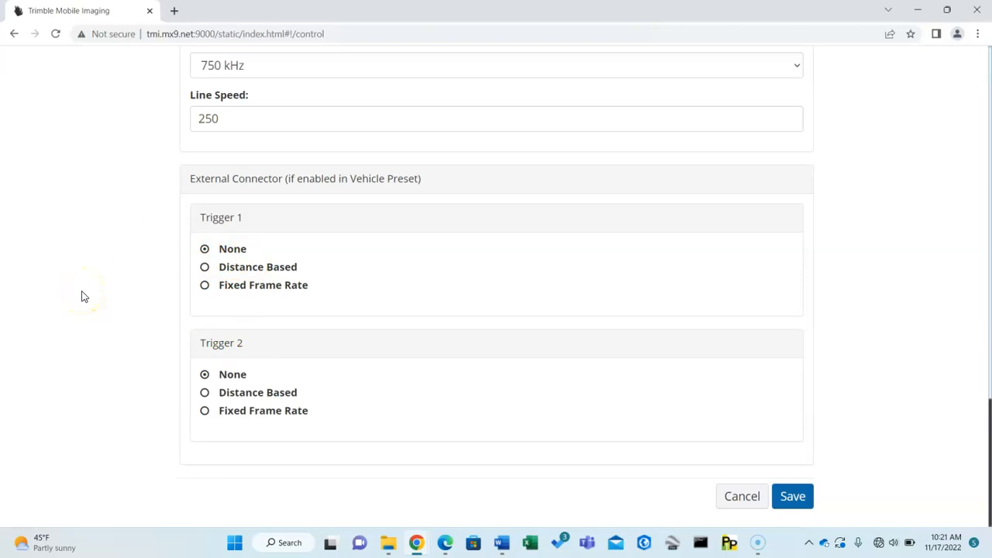
# Cancel editing the capture settings and select 300 kHz 5 m Photo as the Capture preset.
pyautogui.click(742, 497)
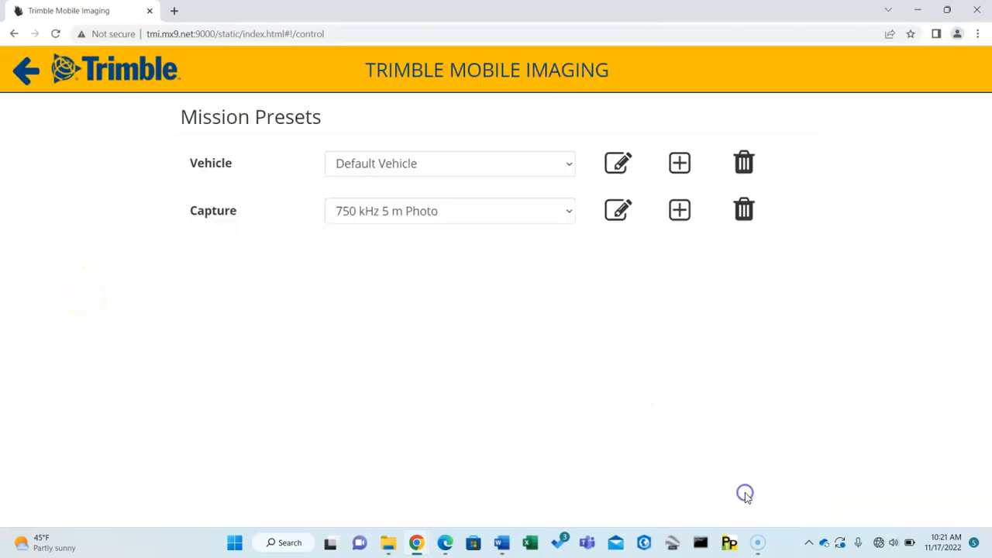
pyautogui.click(435, 217)
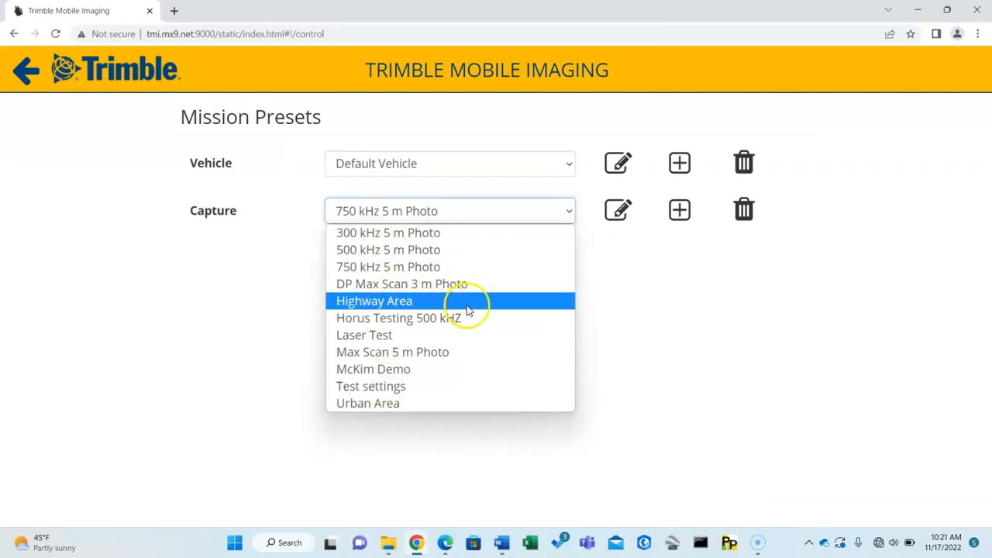
pyautogui.click(427, 233)
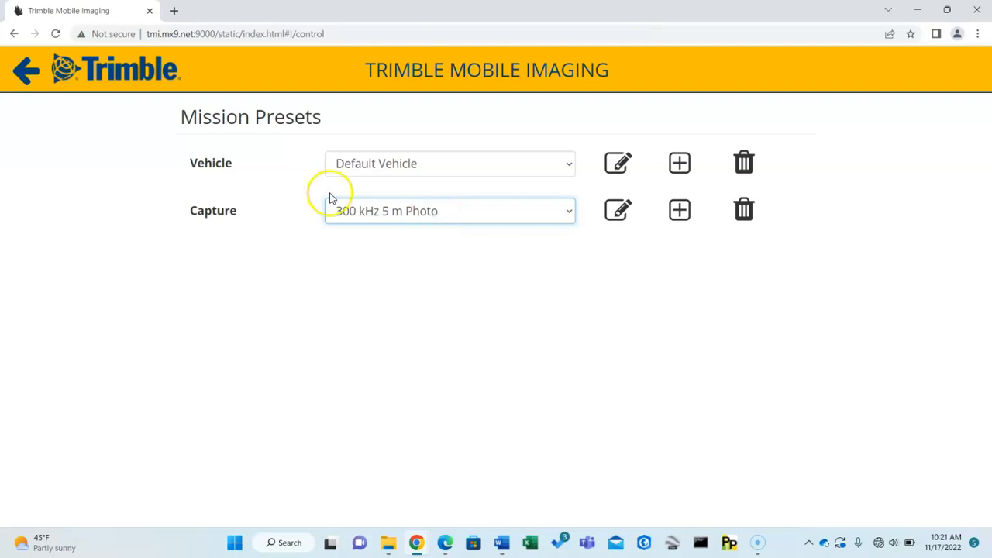
# Leave Mission Presets, review the mounting angles of the cameras and lasers in Sensor Settings, and return to Settings.
pyautogui.click(22, 76)
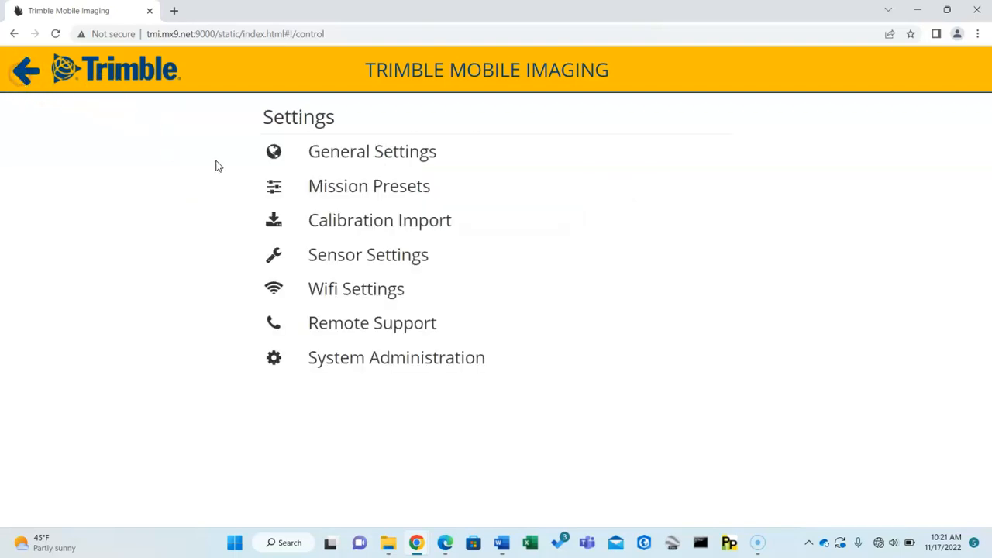
pyautogui.click(374, 258)
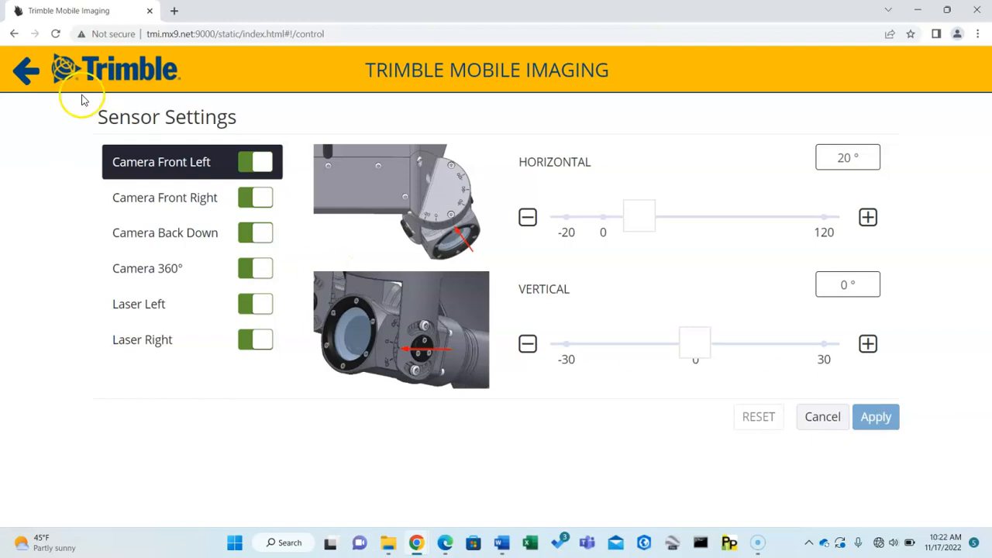
pyautogui.click(28, 77)
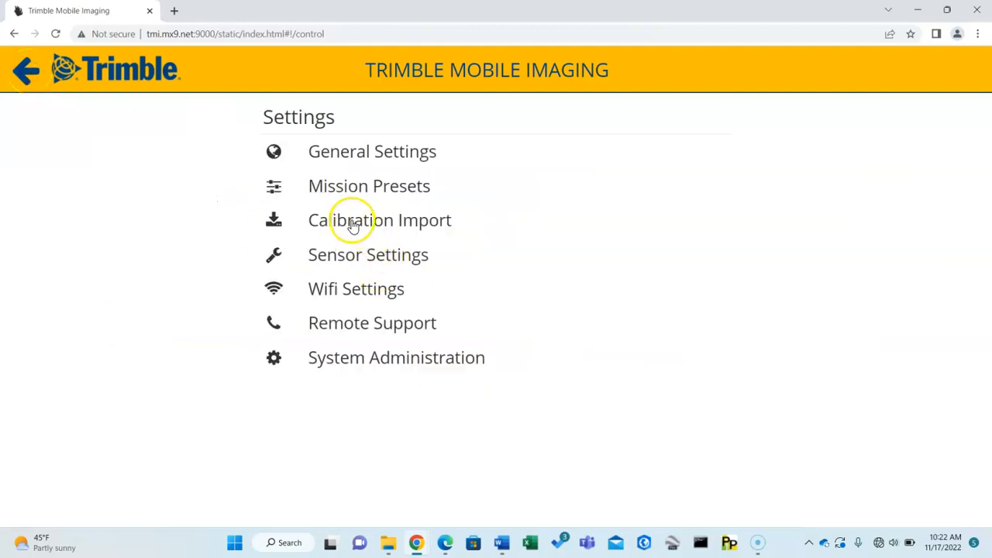
# Open System Administration, close the Trimble Mobile Imaging page, and review the Firmware Update, Log Download, License and Remote Service pages.
pyautogui.click(333, 364)
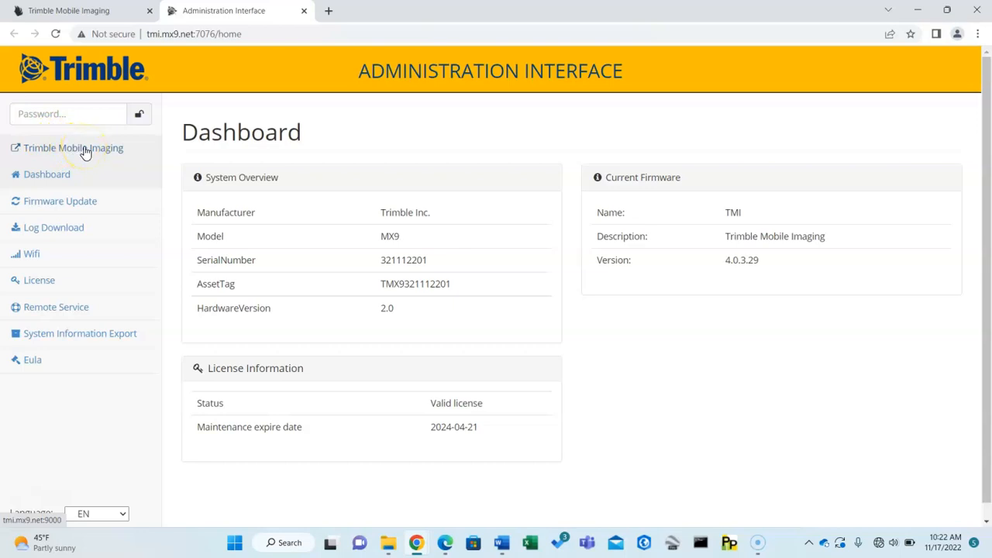
pyautogui.click(150, 10)
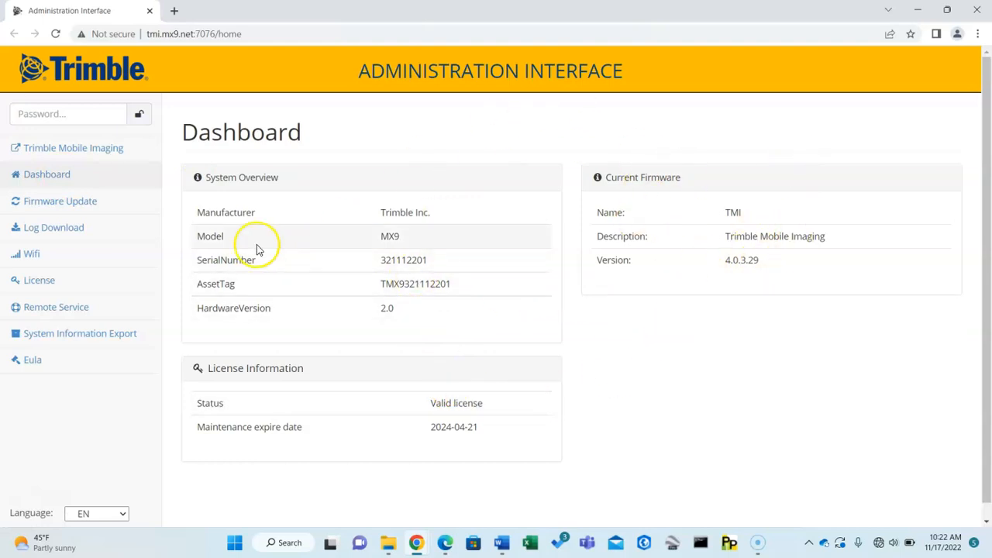
pyautogui.click(48, 205)
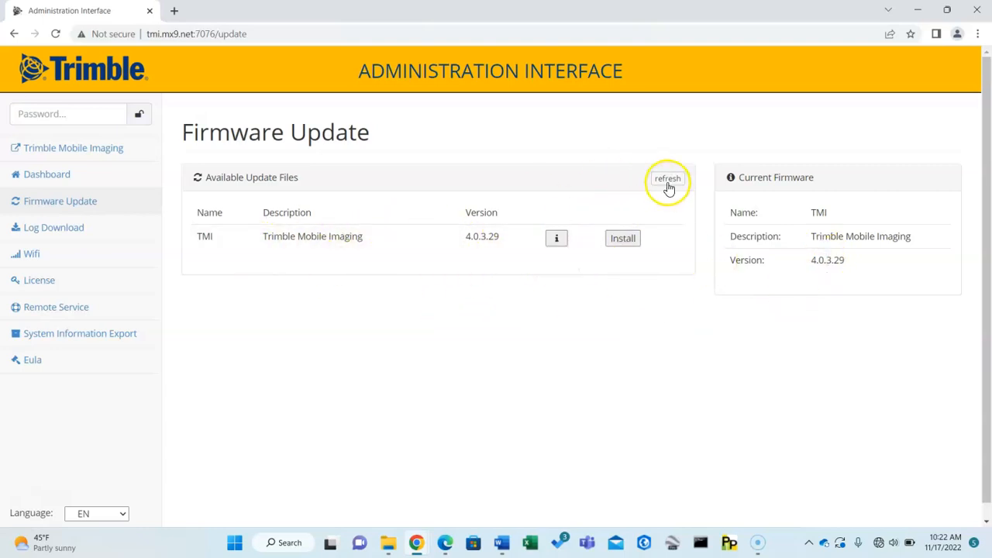
pyautogui.click(65, 227)
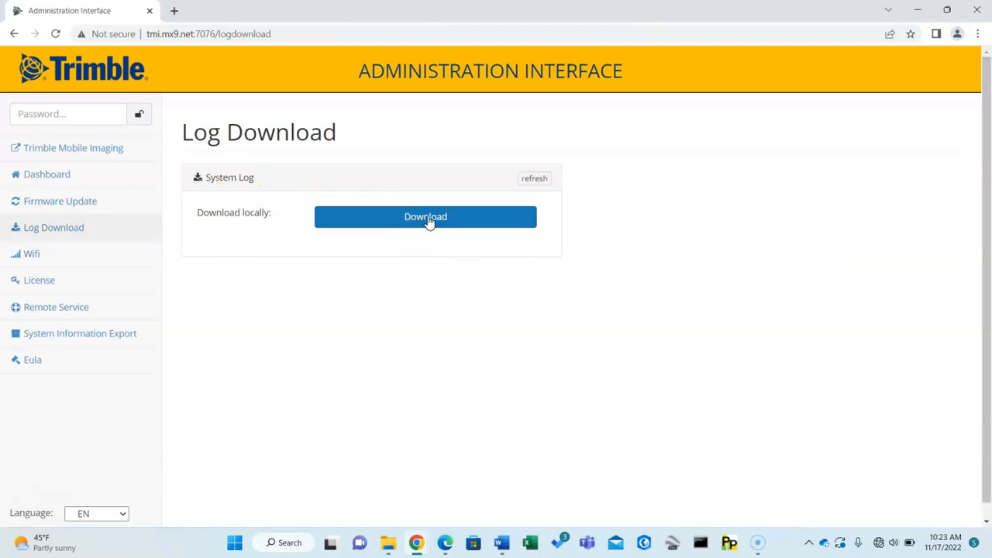
pyautogui.click(44, 286)
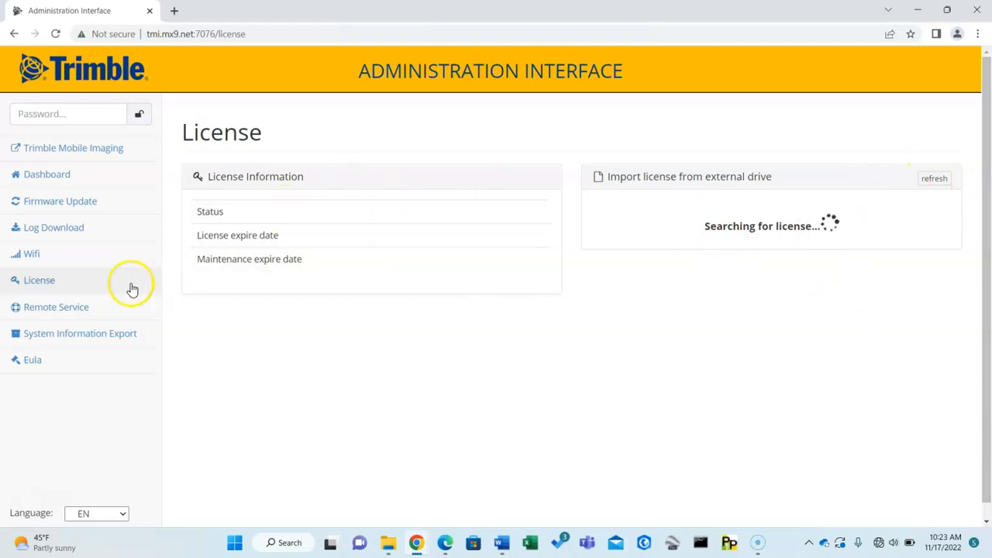
pyautogui.click(50, 311)
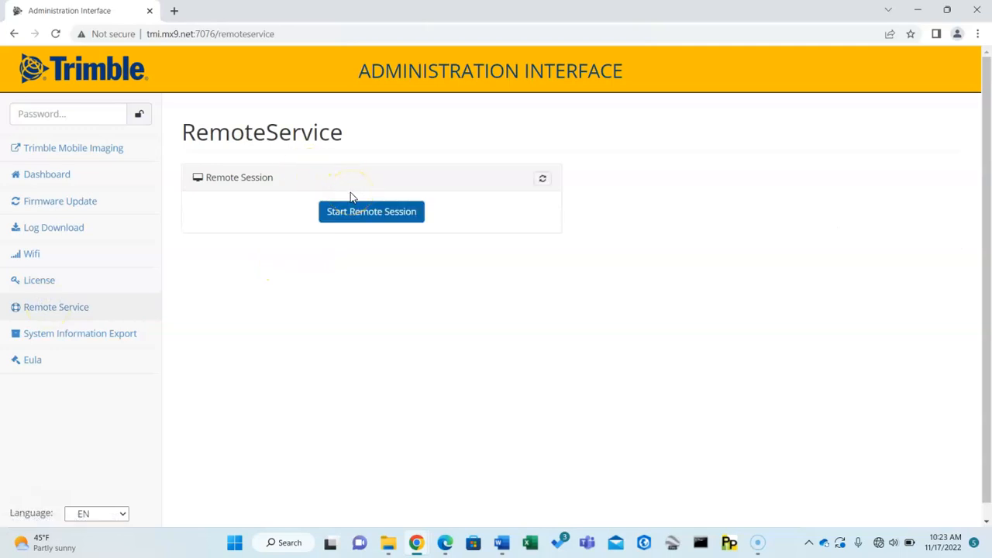
pyautogui.click(378, 214)
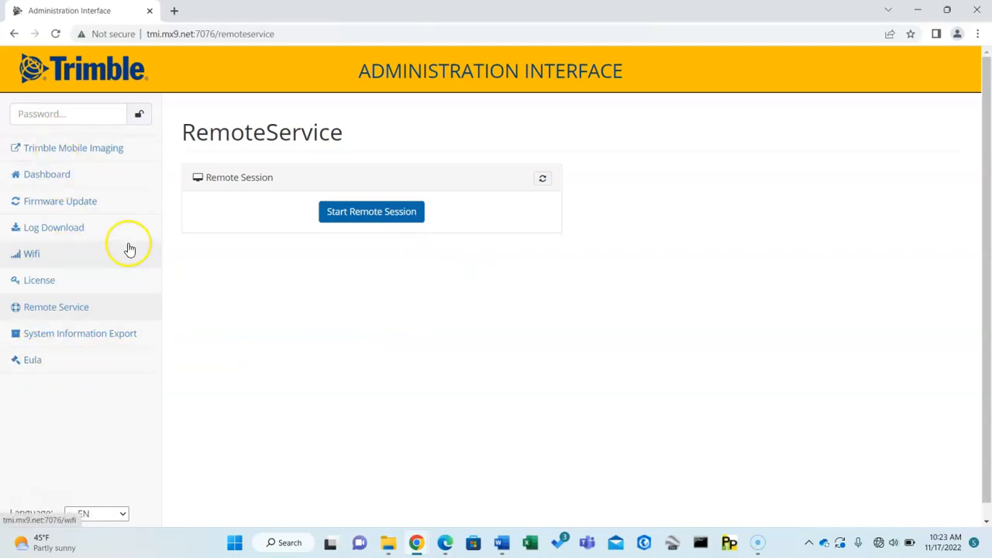
# Reopen Trimble Mobile Imaging, close the Administration Interface page, and show the map layers list.
pyautogui.click(58, 149)
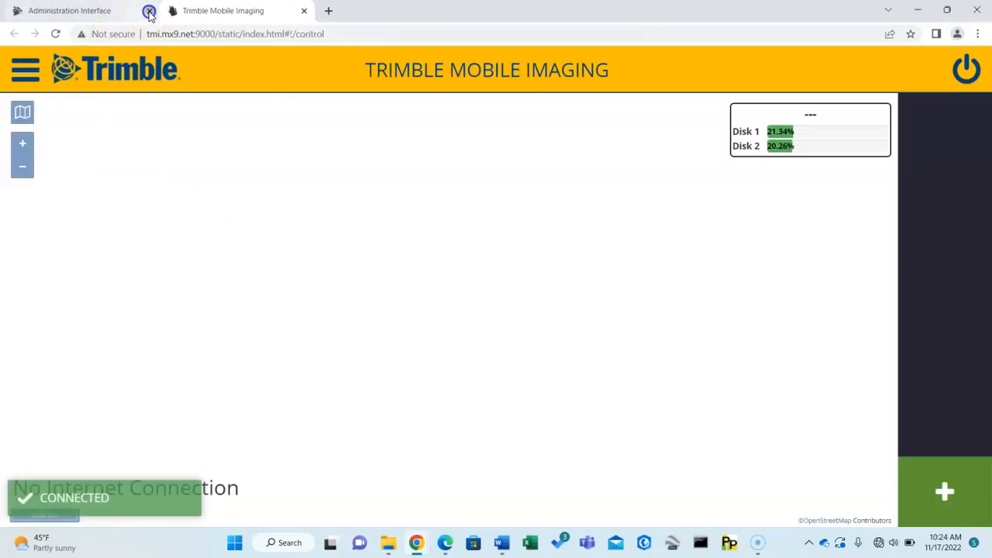
pyautogui.click(149, 11)
pyautogui.click(23, 112)
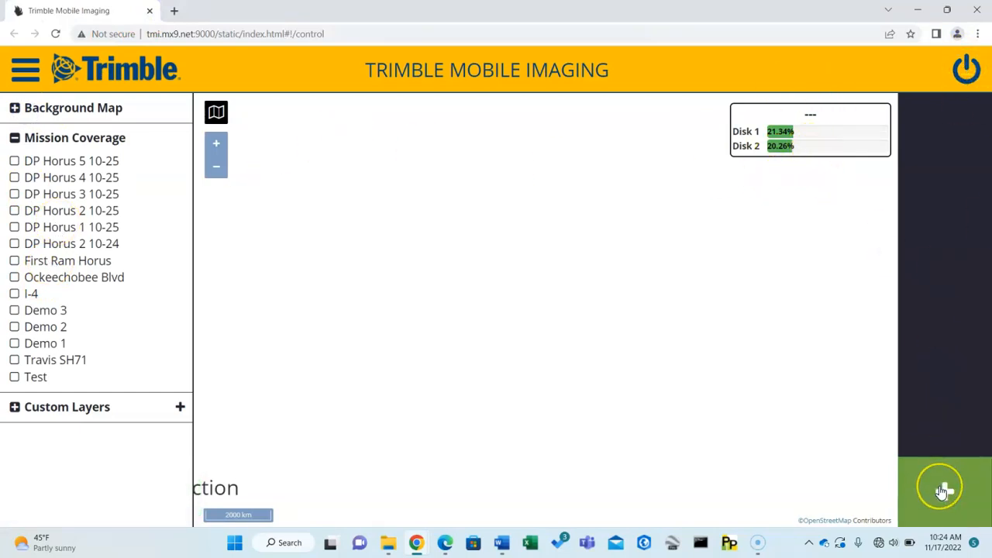
# Create a new mission named Test, leaving its Mission Description empty.
pyautogui.click(942, 492)
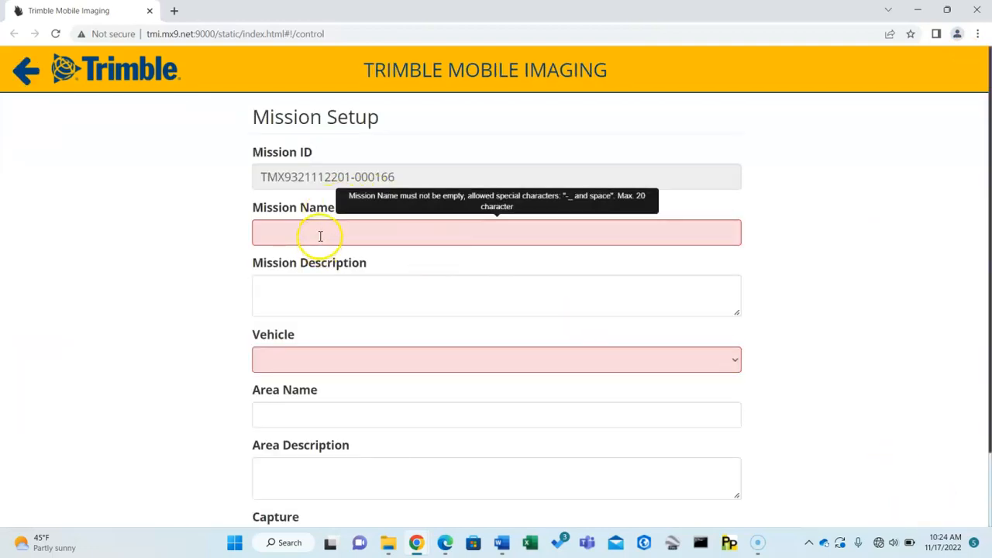
pyautogui.click(321, 233)
pyautogui.write('Test')
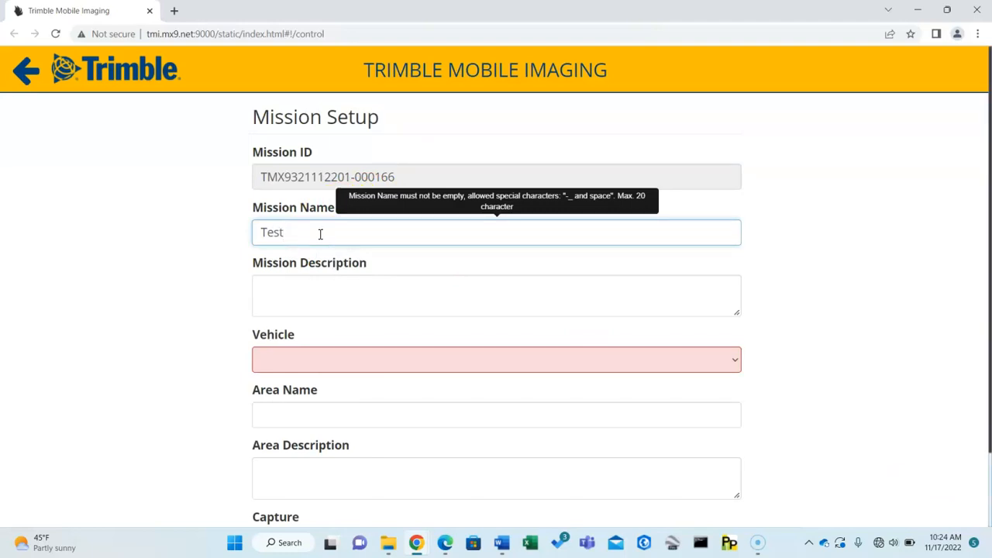
pyautogui.click(287, 290)
pyautogui.scroll(-1, 377, 266)
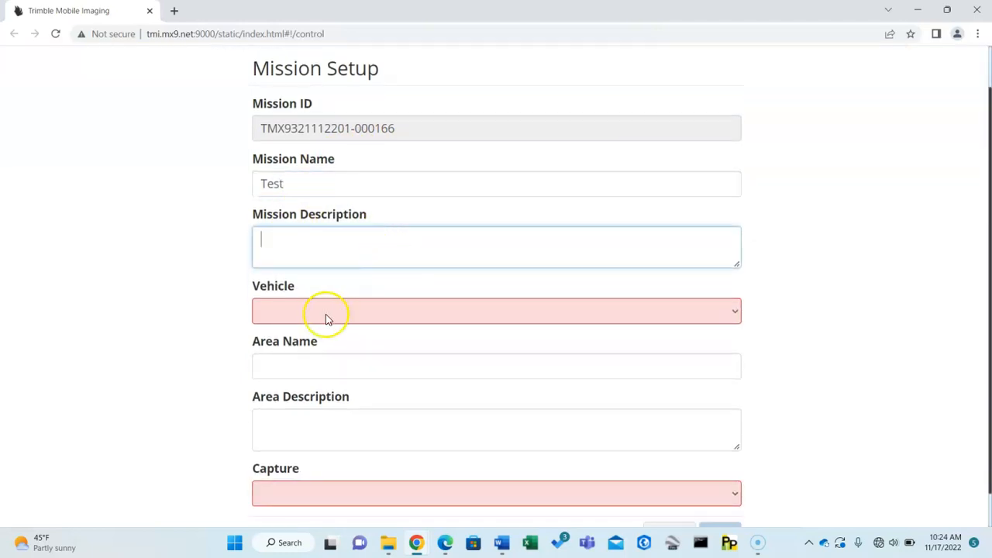
pyautogui.scroll(-1, 326, 318)
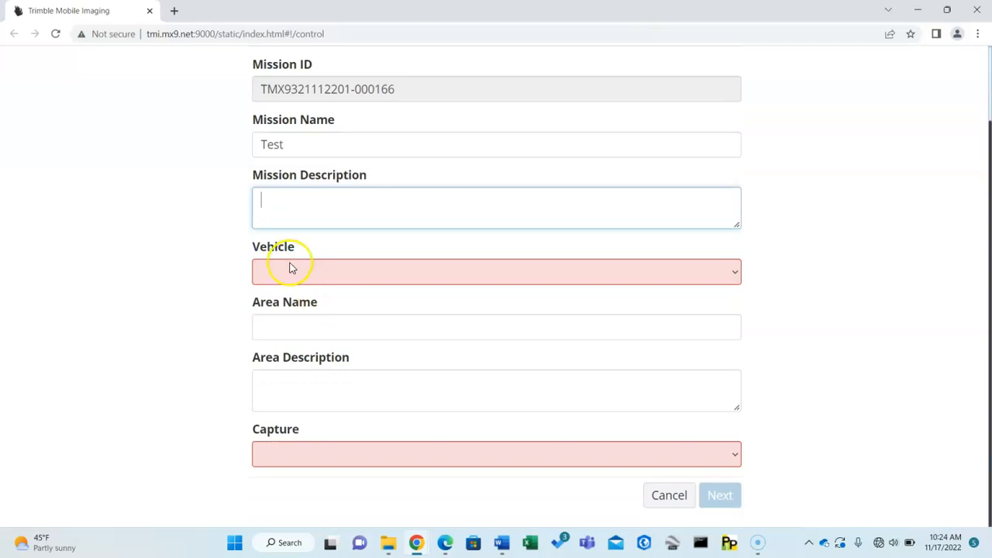
# Set the mission's Vehicle to Jeep Compass and its Capture preset to 500 kHz 5 m Photo.
pyautogui.click(292, 268)
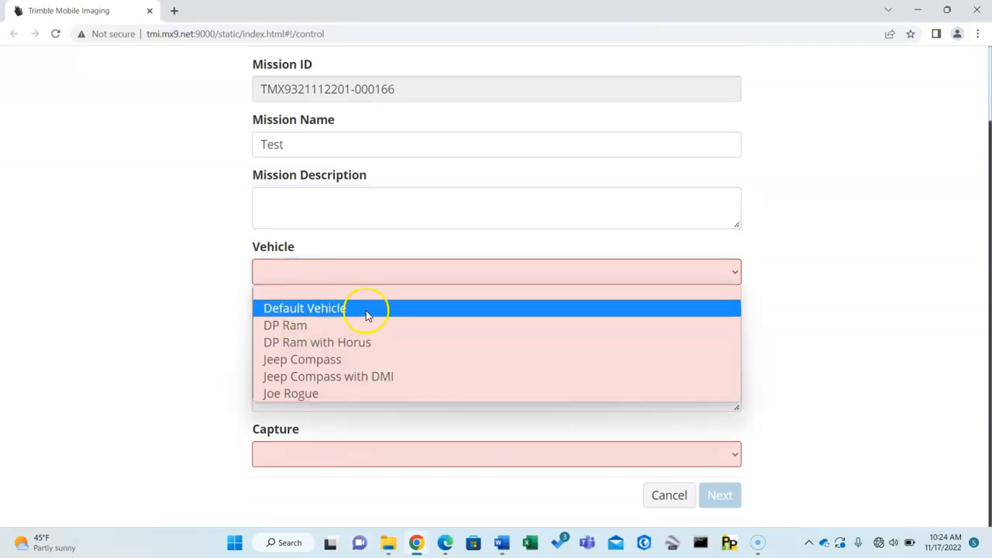
pyautogui.click(380, 359)
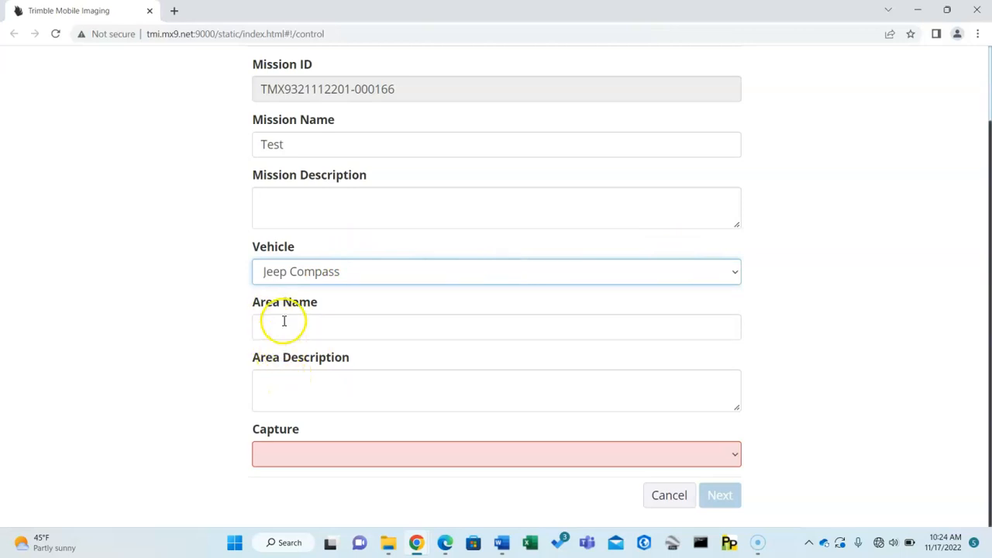
pyautogui.click(333, 454)
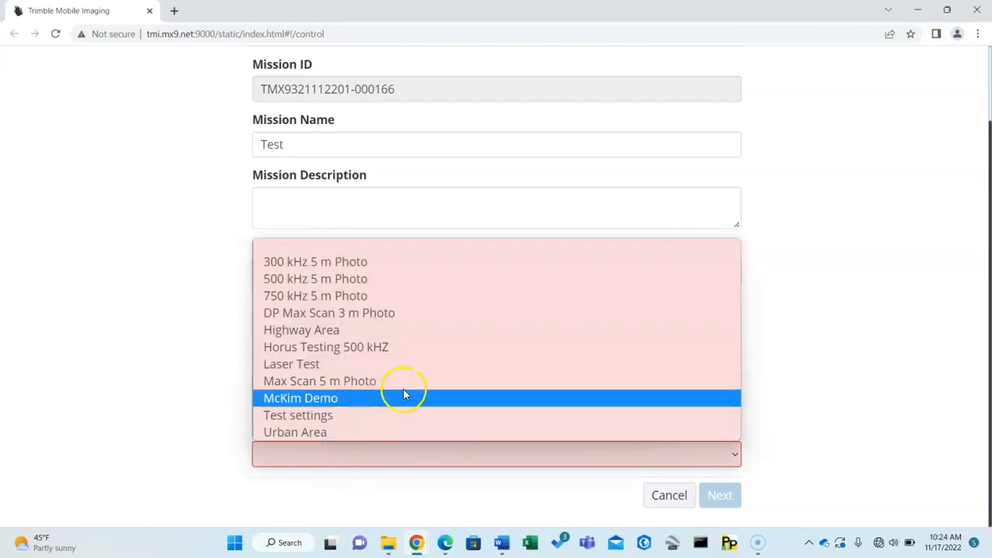
pyautogui.click(351, 279)
# Proceed to the mission summary and start the Test mission.
pyautogui.click(715, 489)
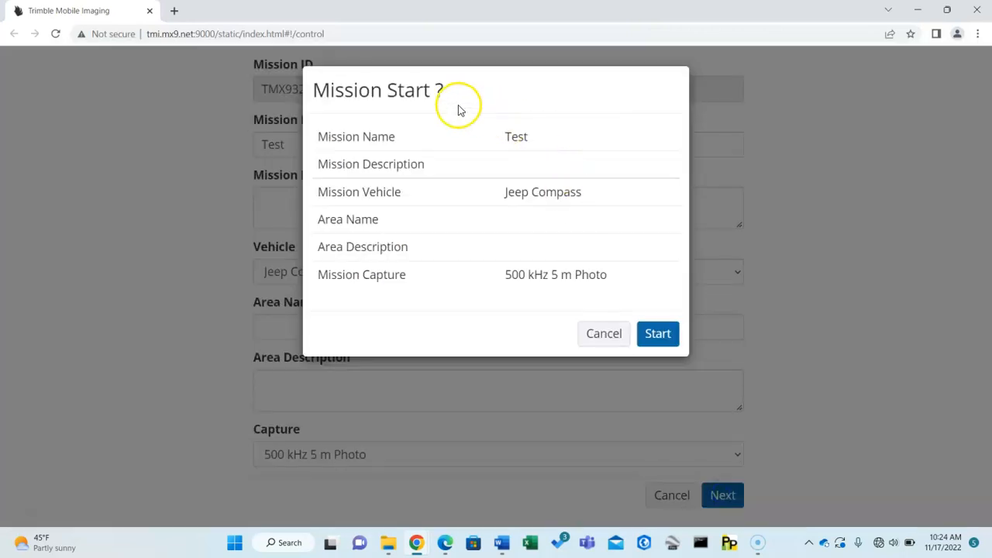
pyautogui.click(660, 336)
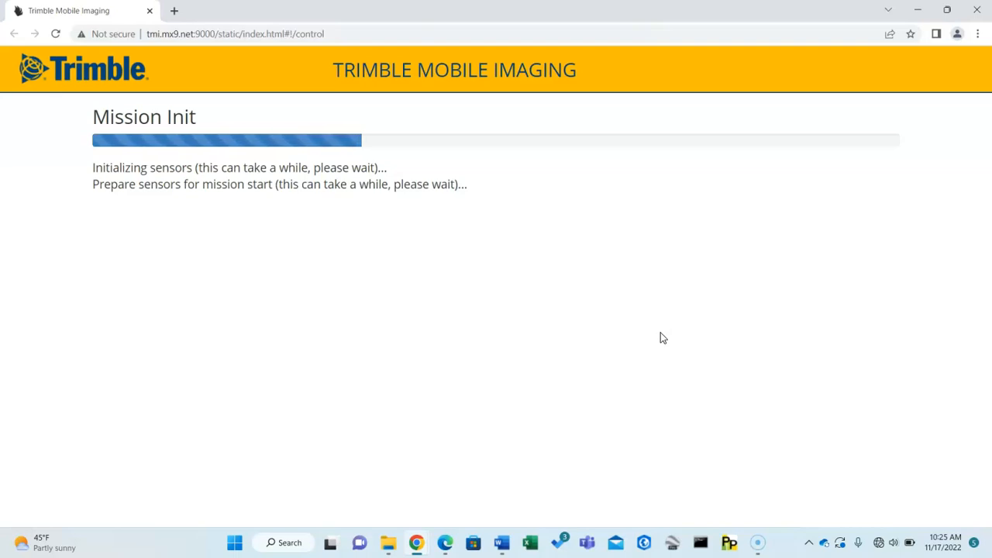
pyautogui.click(690, 259)
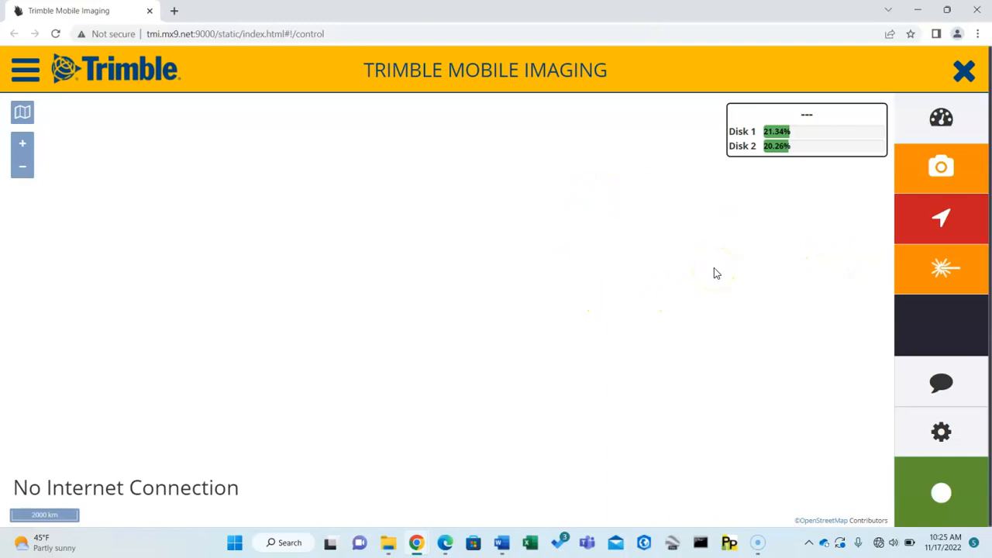
# Review the accuracy and camera dashboard, and raise the Exposure Compensation slightly in the Camera Front Left view.
pyautogui.click(941, 124)
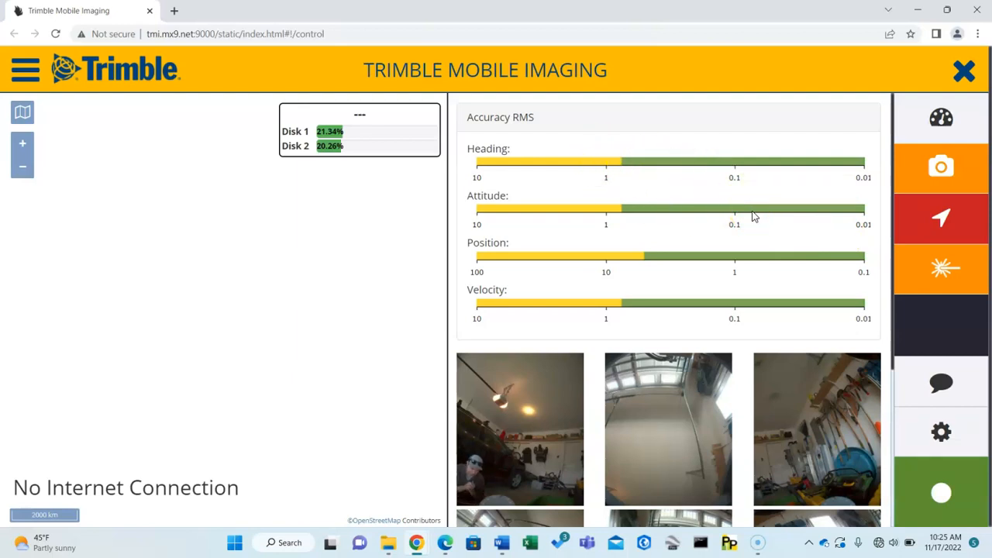
pyautogui.click(952, 171)
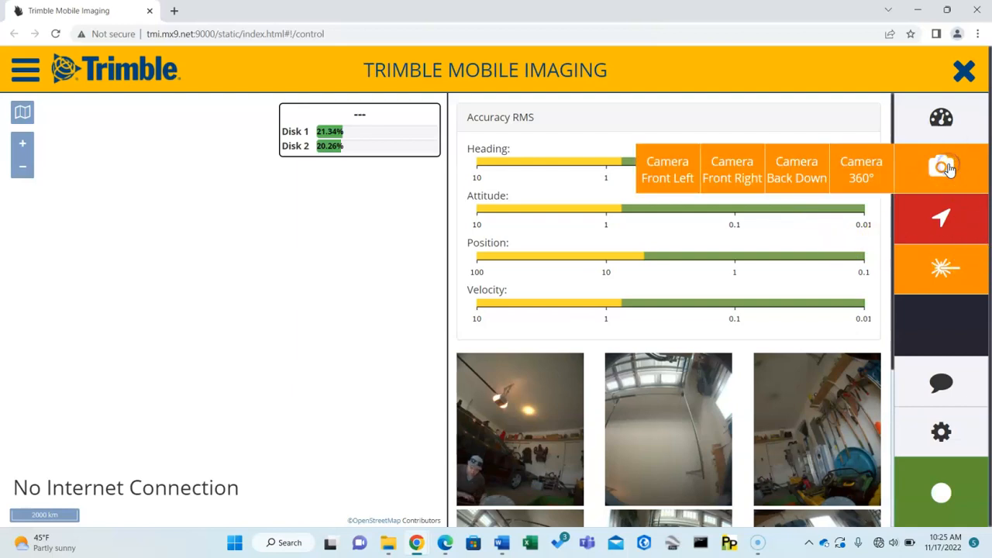
pyautogui.click(670, 173)
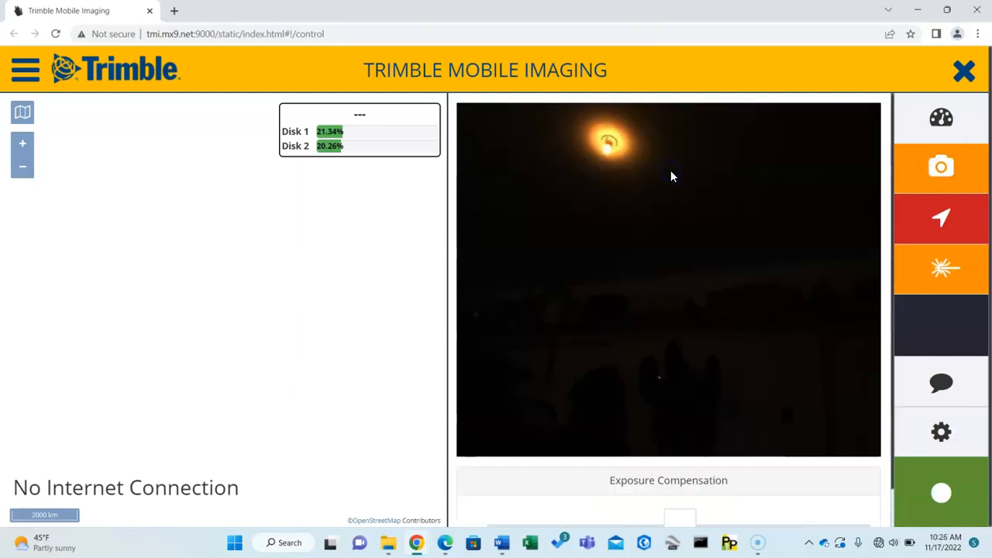
pyautogui.scroll(-1, 713, 458)
pyautogui.moveTo(677, 483); pyautogui.dragTo(724, 490)
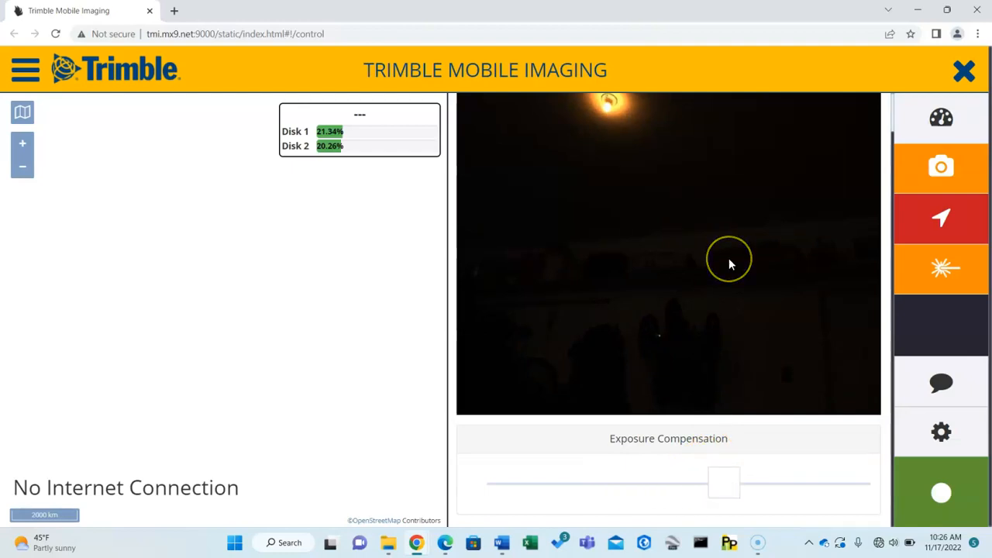
pyautogui.scroll(1, 728, 260)
# Show the Camera 360° view and toggle its Exposure Compensation between manual and Auto, leaving it on Auto.
pyautogui.click(933, 167)
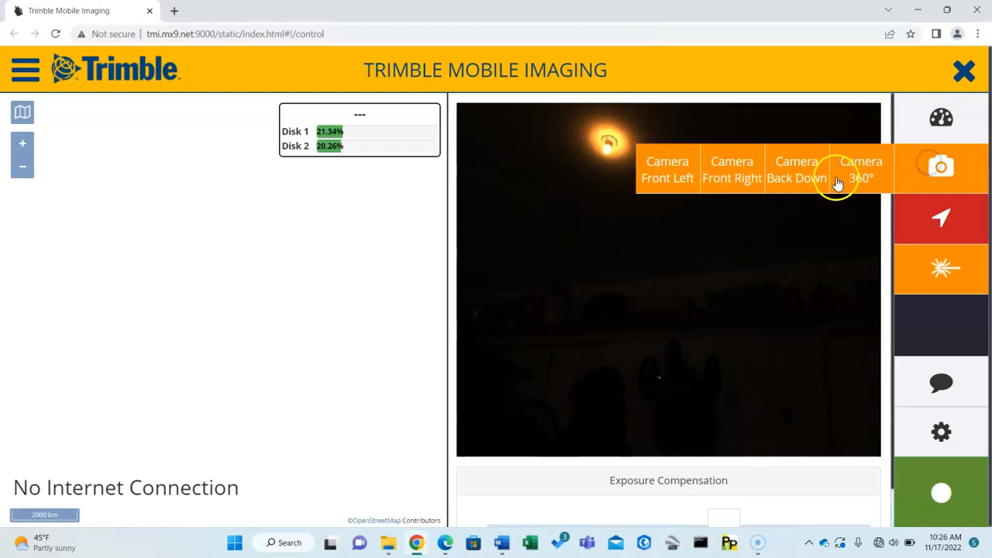
pyautogui.click(856, 174)
pyautogui.click(504, 467)
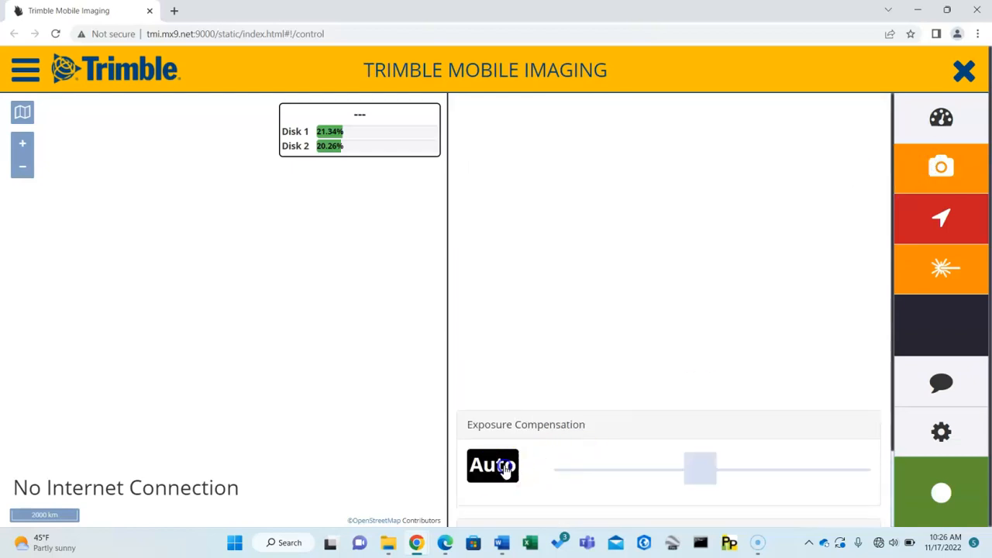
pyautogui.click(504, 468)
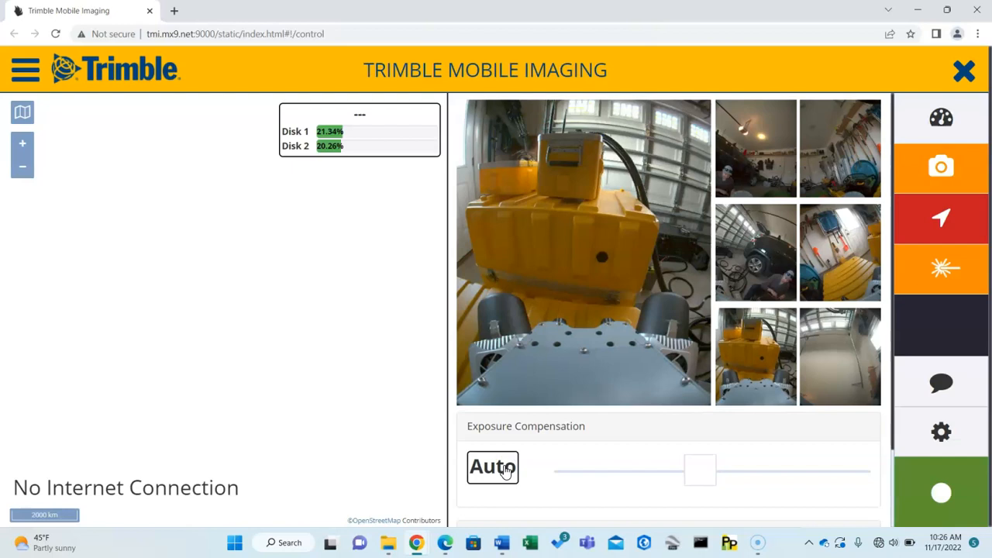
pyautogui.click(504, 468)
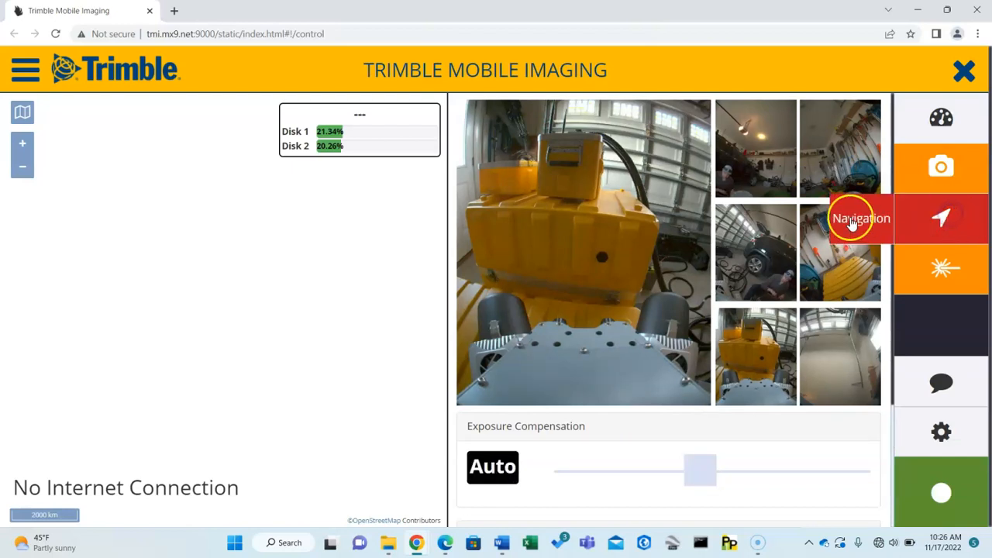
# Review the Navigation view's Accuracy RMS, Status and Sky Plot sections.
pyautogui.click(855, 223)
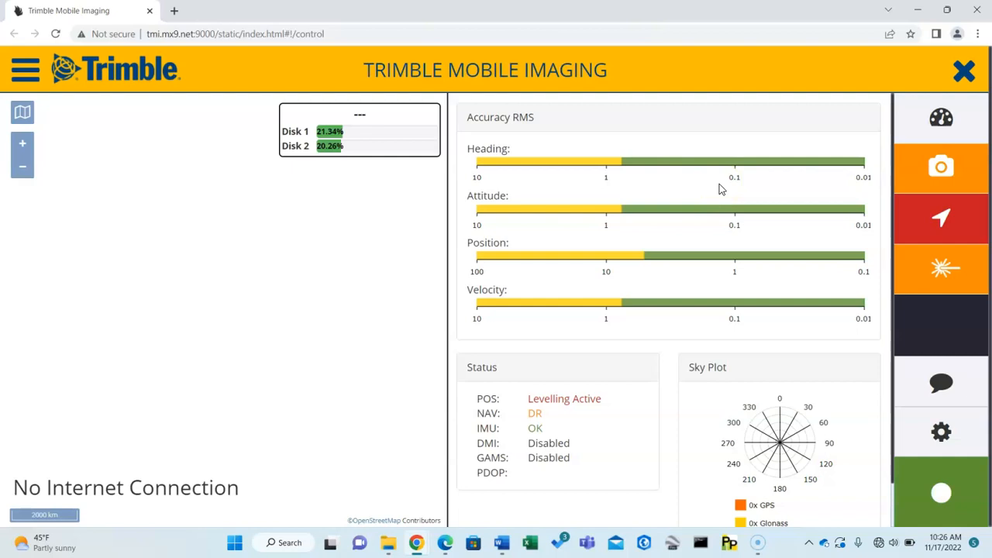
pyautogui.scroll(-1, 719, 189)
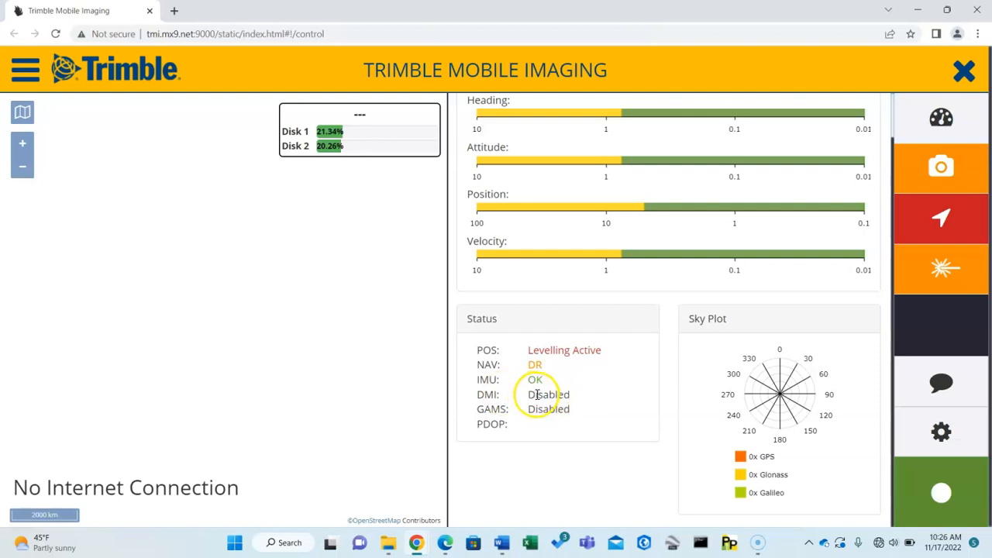
pyautogui.scroll(1, 594, 379)
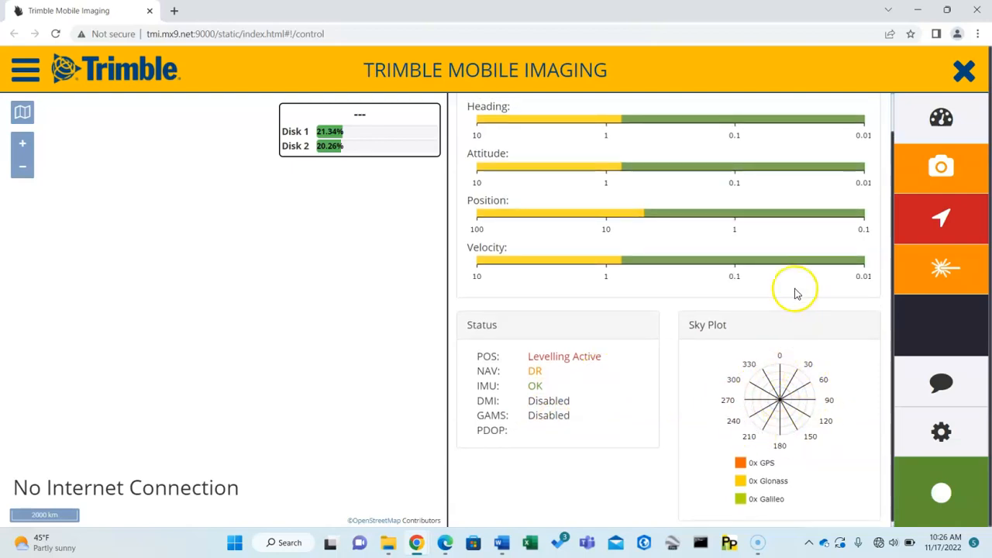
pyautogui.scroll(1, 793, 287)
# Open the Laser Left view to examine its live scan preview and Laser Information.
pyautogui.click(942, 269)
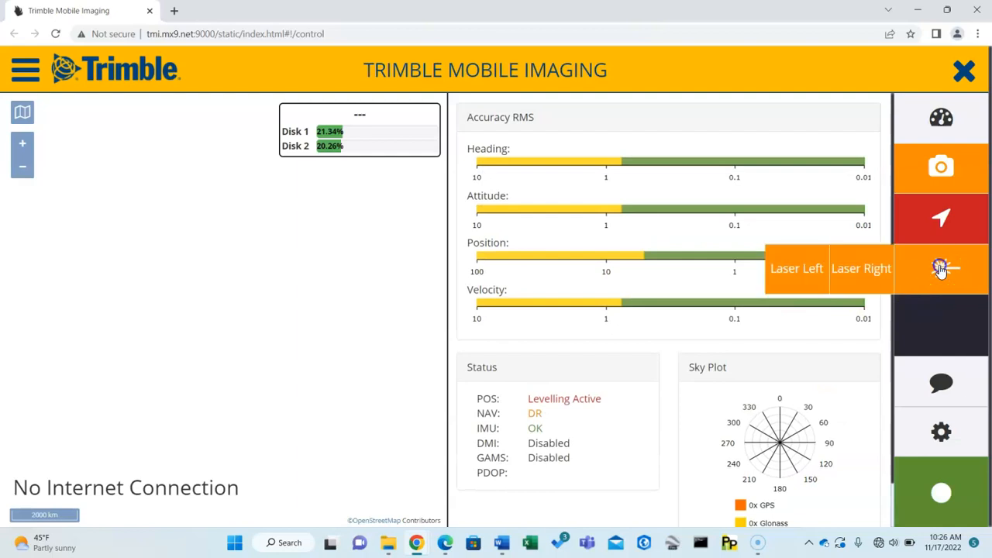
pyautogui.click(800, 268)
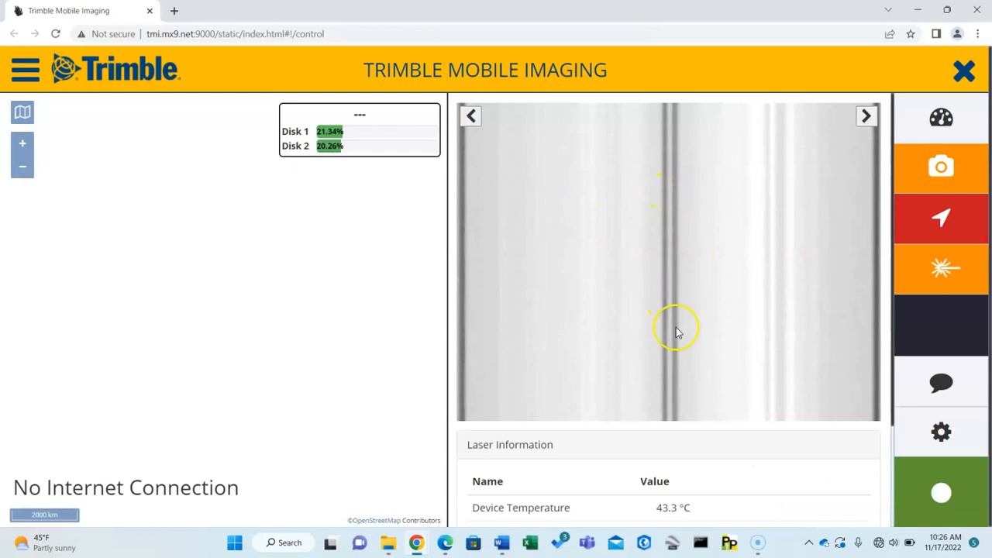
# Review the Laser Information readings for temperature, GPS, laser status, line speed and pulse rate.
pyautogui.scroll(-3, 676, 328)
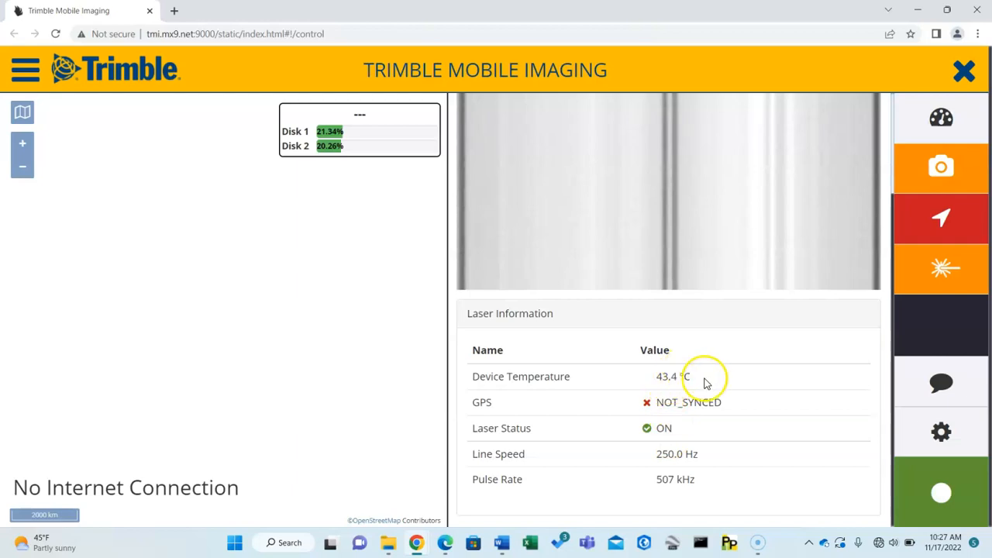
pyautogui.scroll(2, 707, 381)
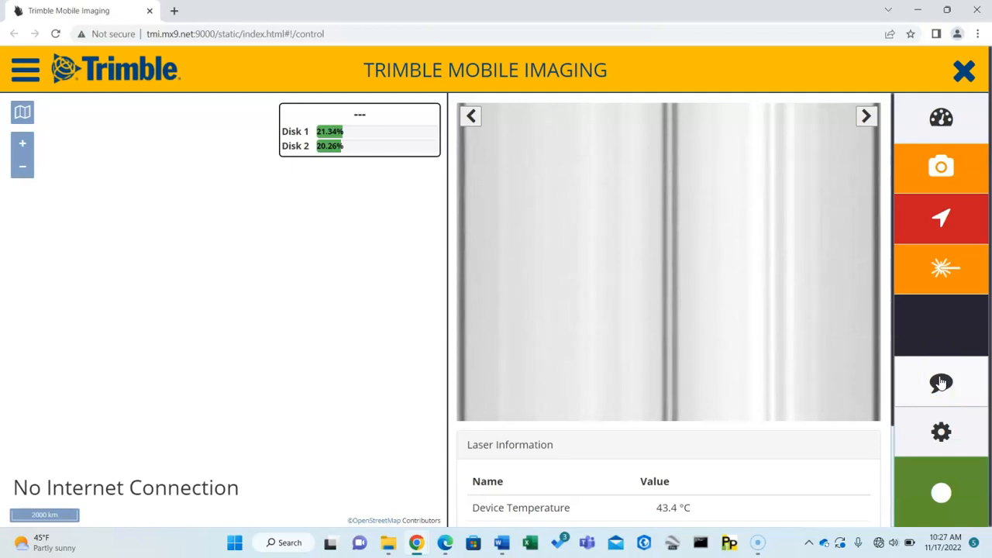
# Examine the Mission Reconfiguration form and its list of Capture presets, then cancel without applying changes.
pyautogui.click(941, 428)
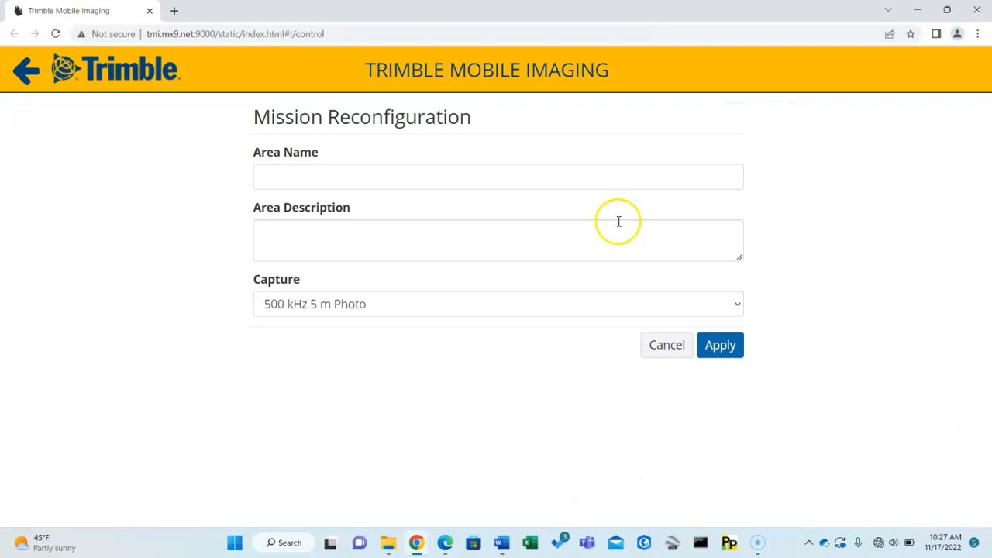
pyautogui.click(28, 70)
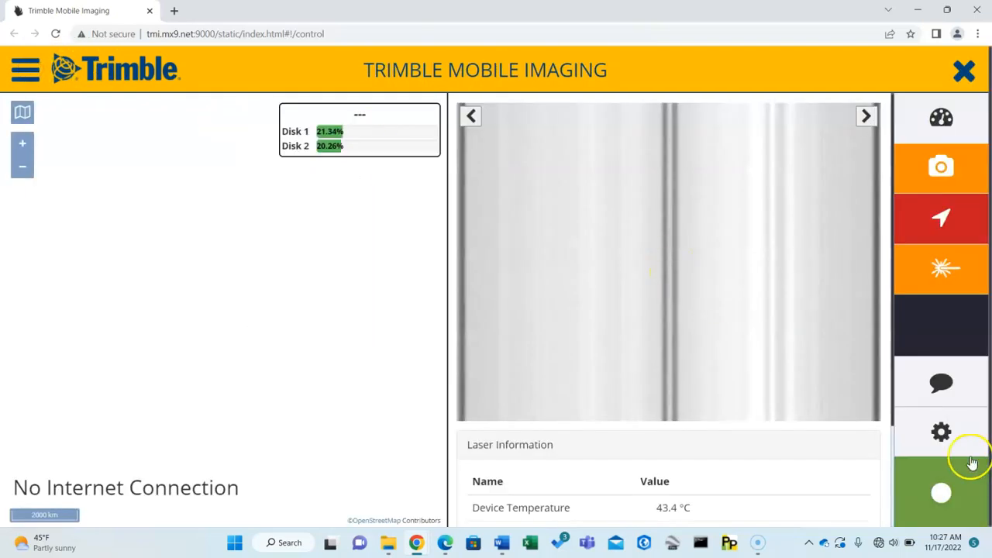
pyautogui.click(941, 432)
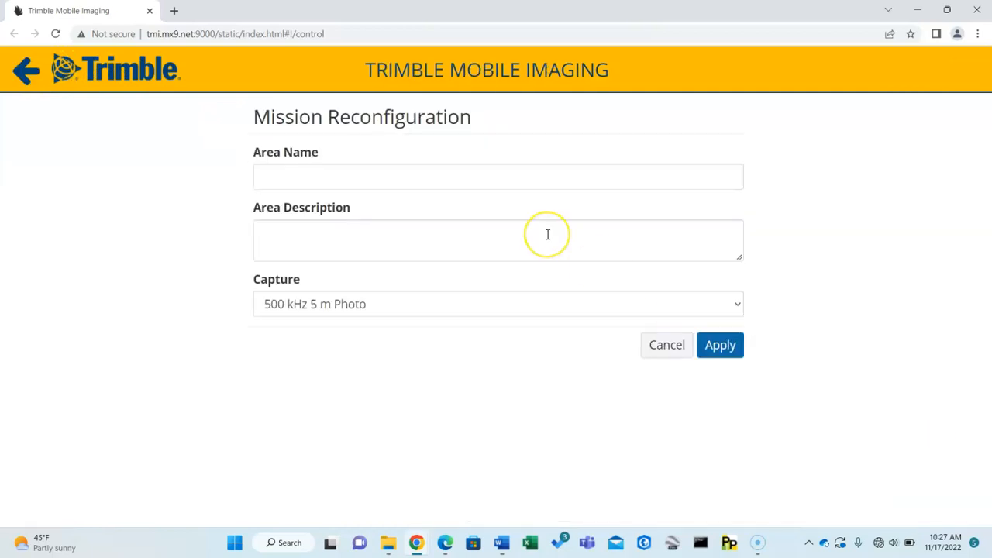
pyautogui.click(376, 303)
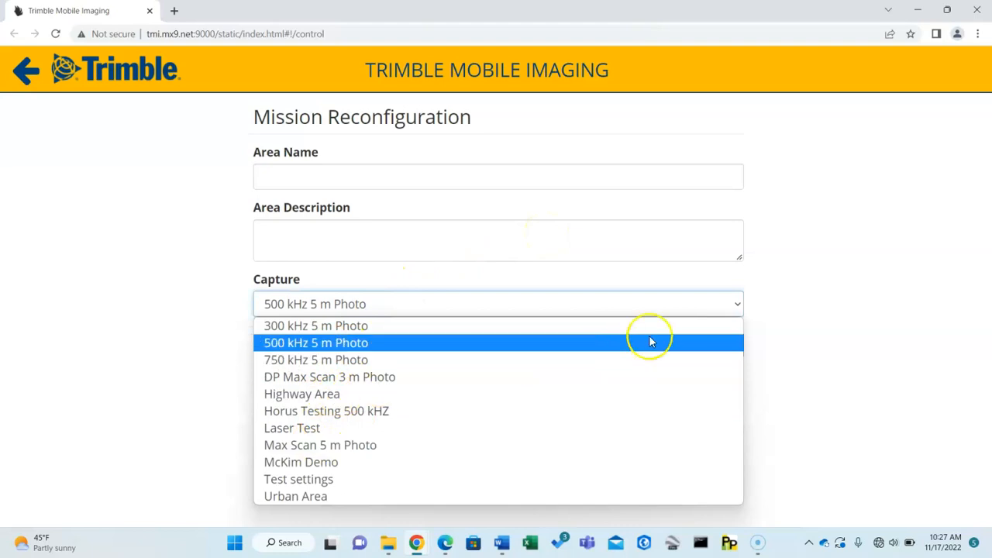
pyautogui.click(857, 349)
pyautogui.click(660, 346)
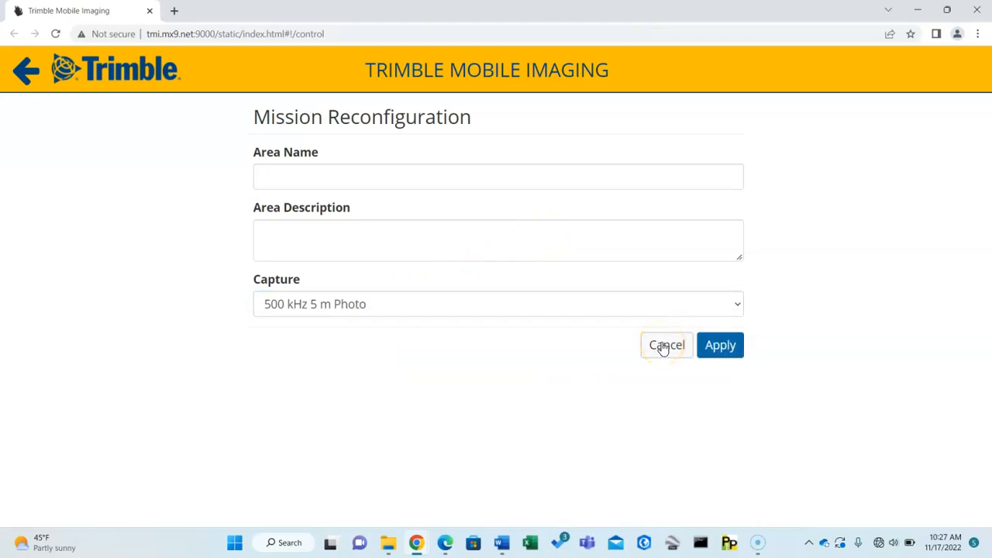
pyautogui.click(663, 346)
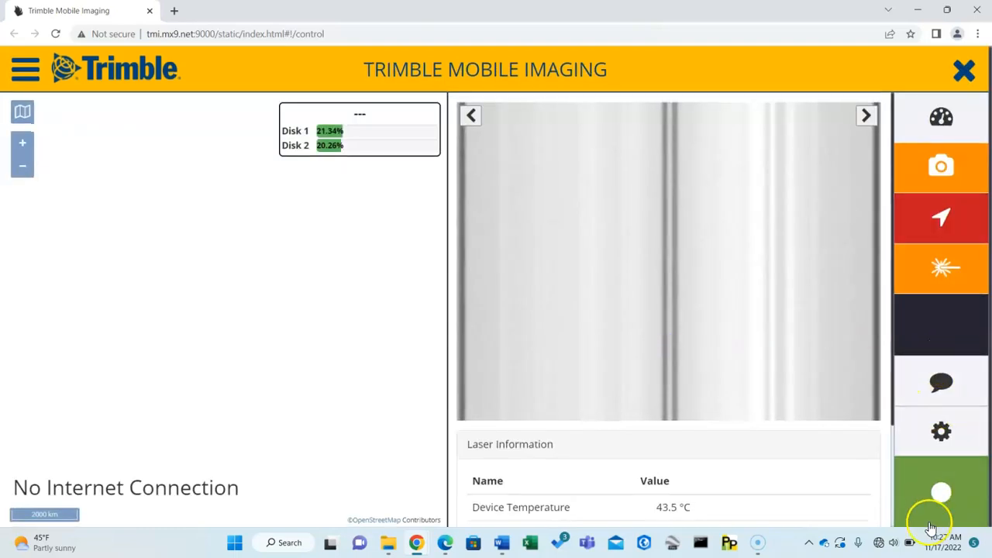
# Try to start recording the mission, and return to the dashboard with the Accuracy RMS bars and camera previews.
pyautogui.click(943, 496)
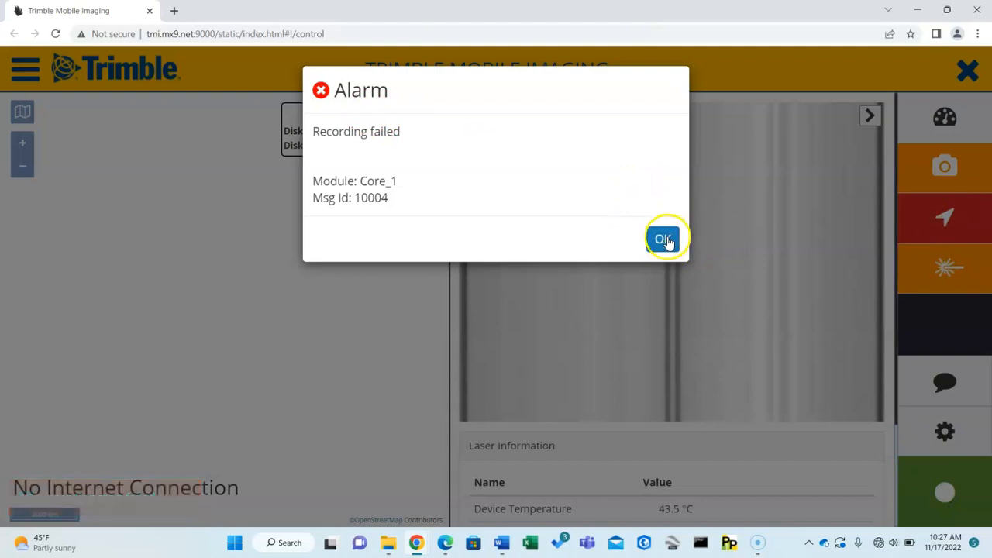
pyautogui.click(665, 239)
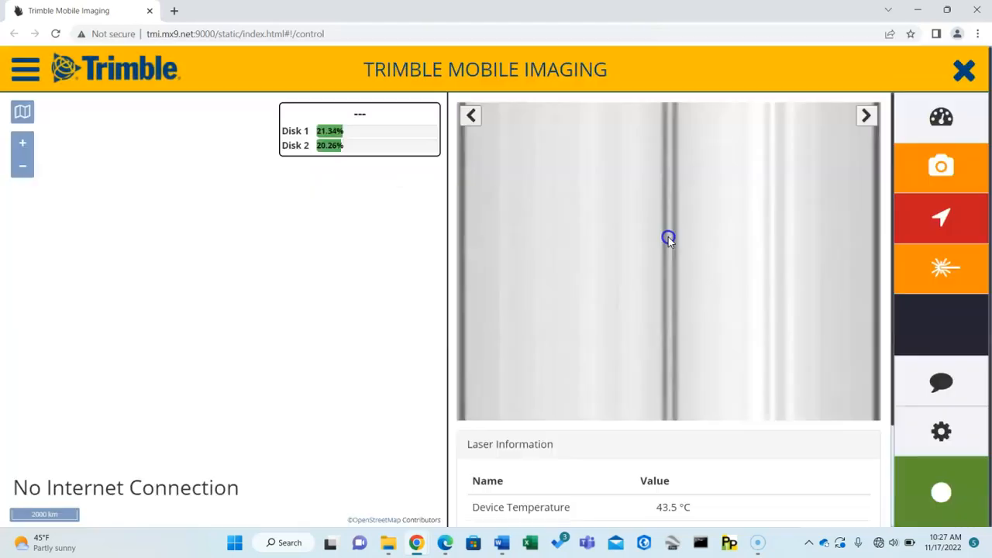
pyautogui.click(940, 158)
pyautogui.click(940, 159)
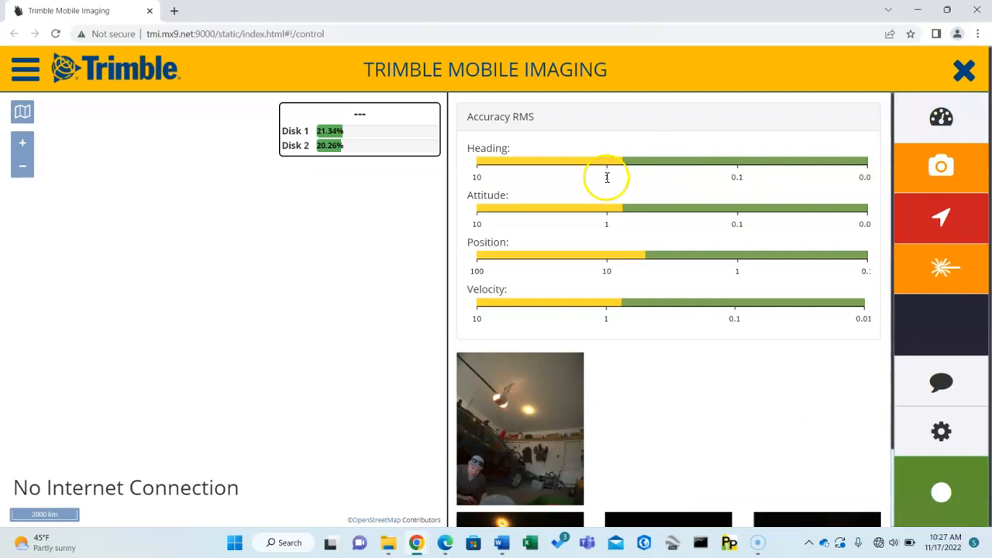
pyautogui.click(940, 492)
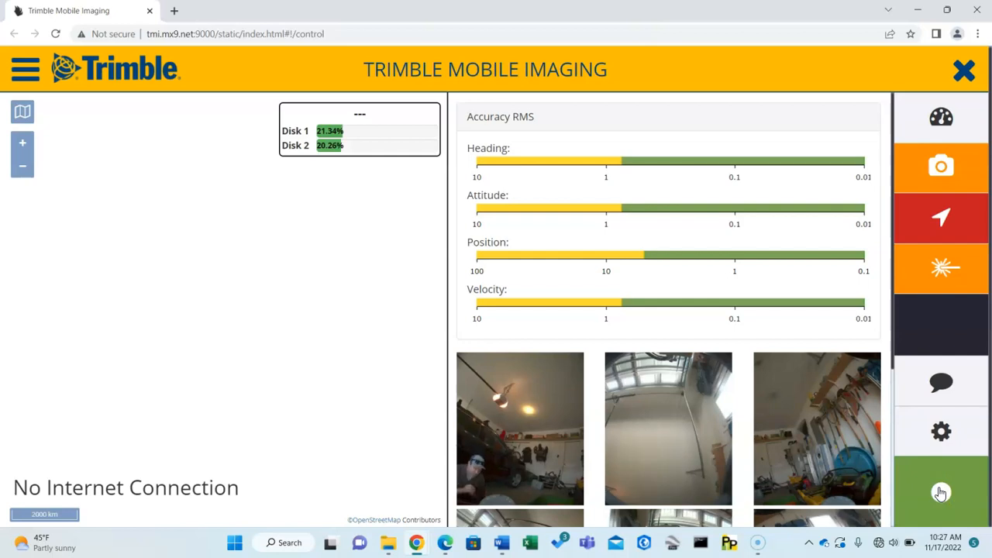
# Complete the current mission and power off the mobile imaging system.
pyautogui.click(965, 72)
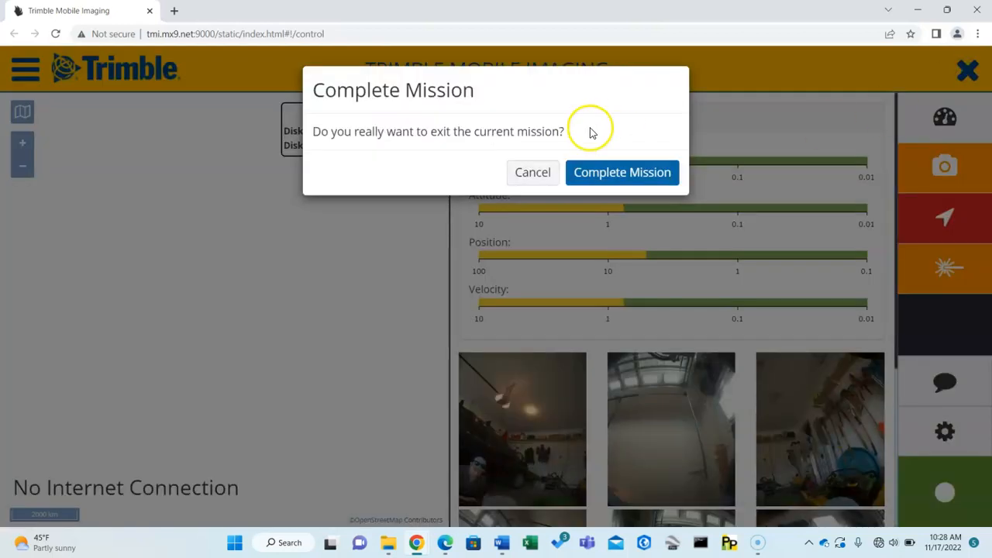
pyautogui.click(612, 176)
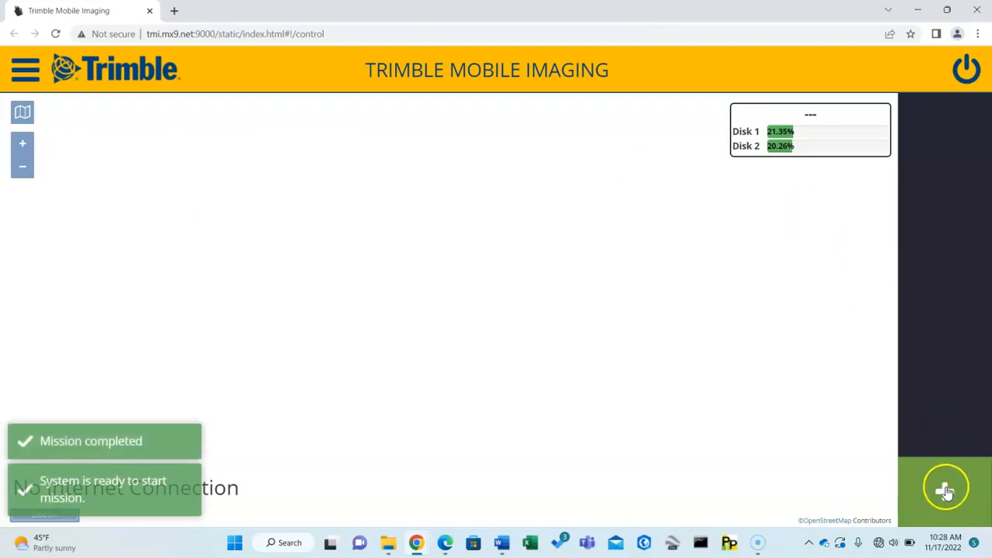
pyautogui.click(966, 71)
pyautogui.click(633, 177)
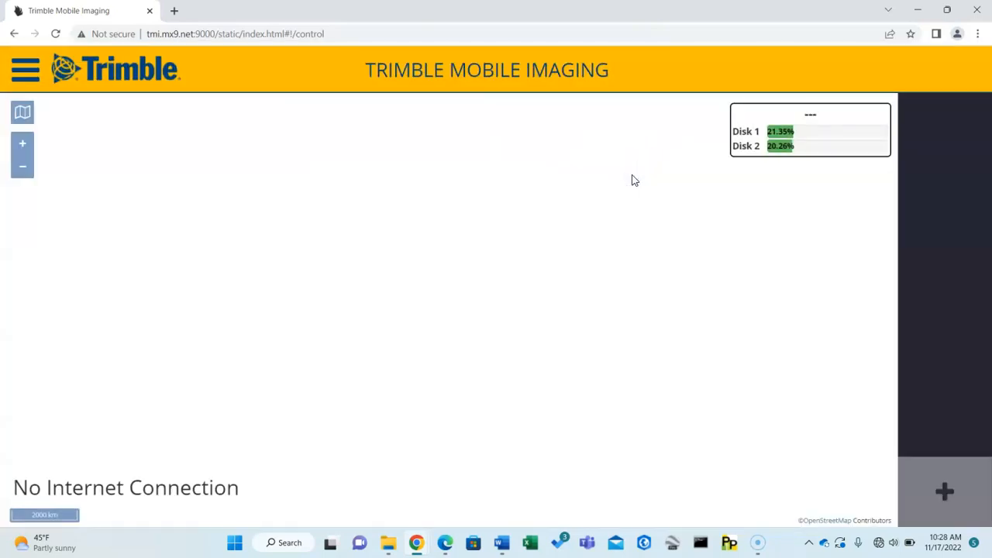